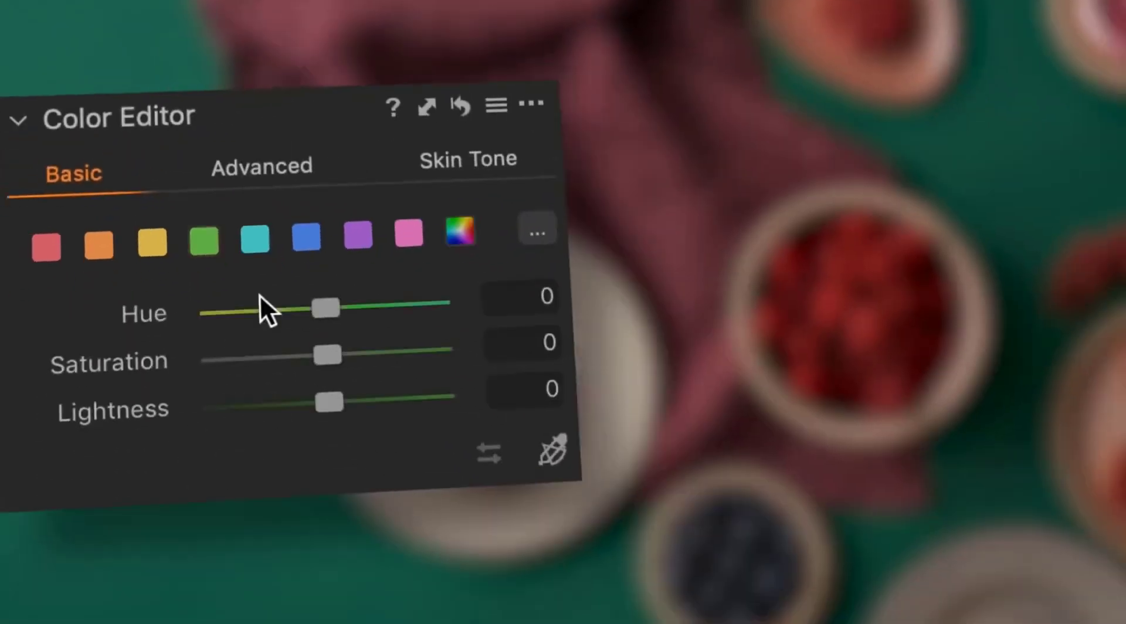
Step: Set the green tones' Hue to 30 in the basic Color Editor and refine the colour directly on the image
left_click_drag(322, 307, 365, 244)
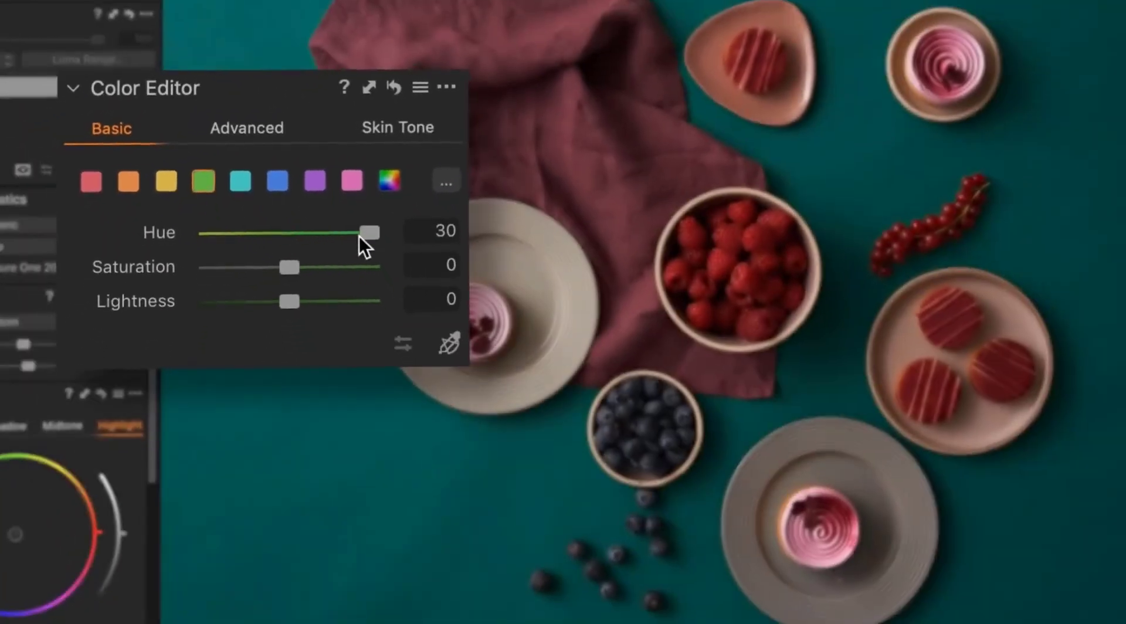
left_click_drag(289, 264, 245, 301)
left_click(449, 343)
left_click_drag(528, 271, 503, 257)
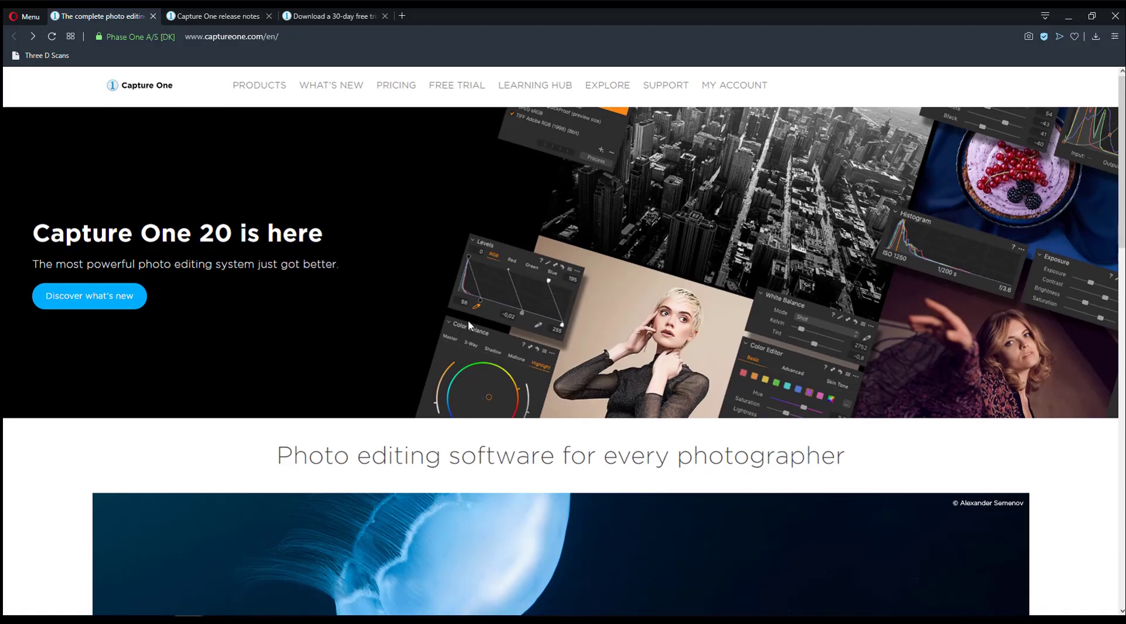
Step: Open the Explore page of the Capture One website and look through its featured sections
scroll(1012, 258, "down", 1)
mouse_move(1117, 144)
left_mouse_down()
mouse_move(1122, 488)
mouse_move(1119, 120)
mouse_move(1109, 126)
left_mouse_up()
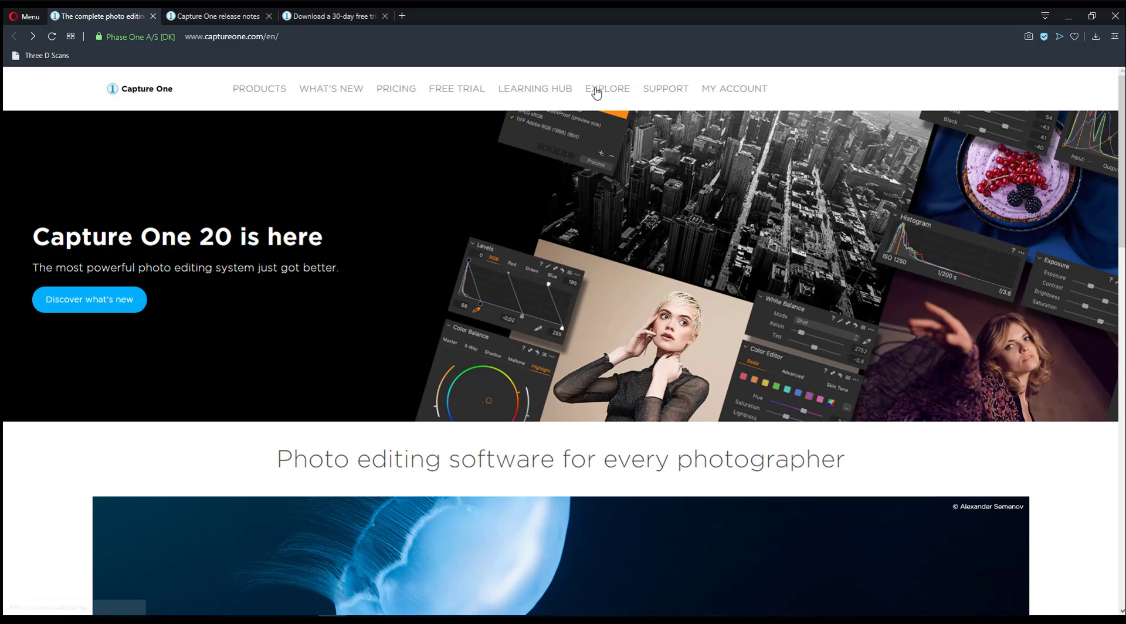
left_click(573, 92)
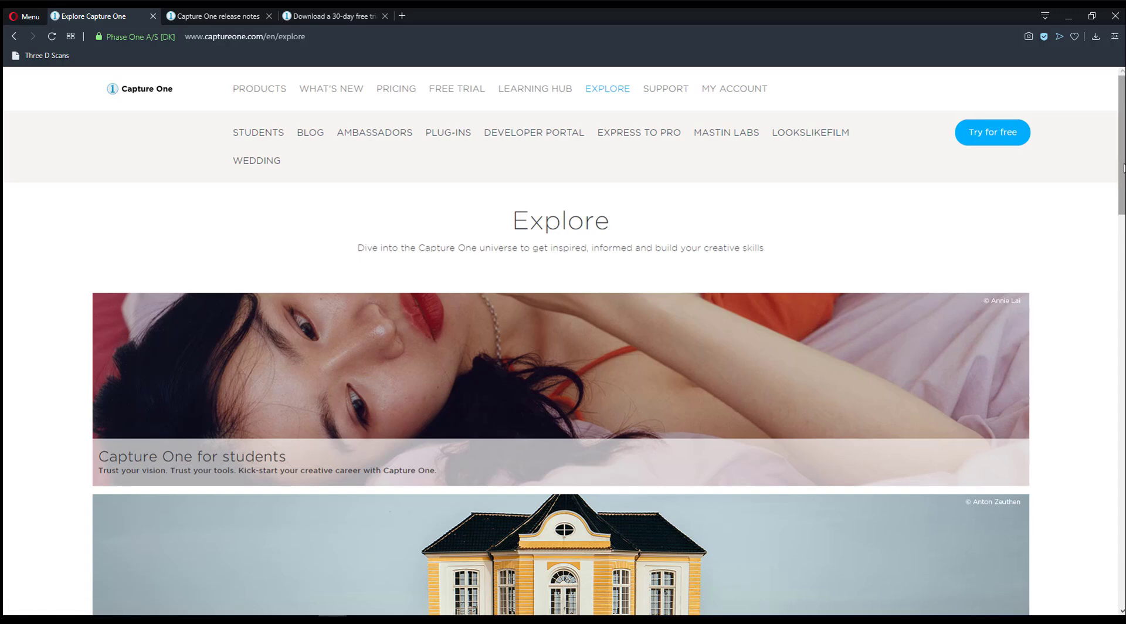
scroll(1123, 170, "down", 1)
scroll(1123, 188, "down", 4)
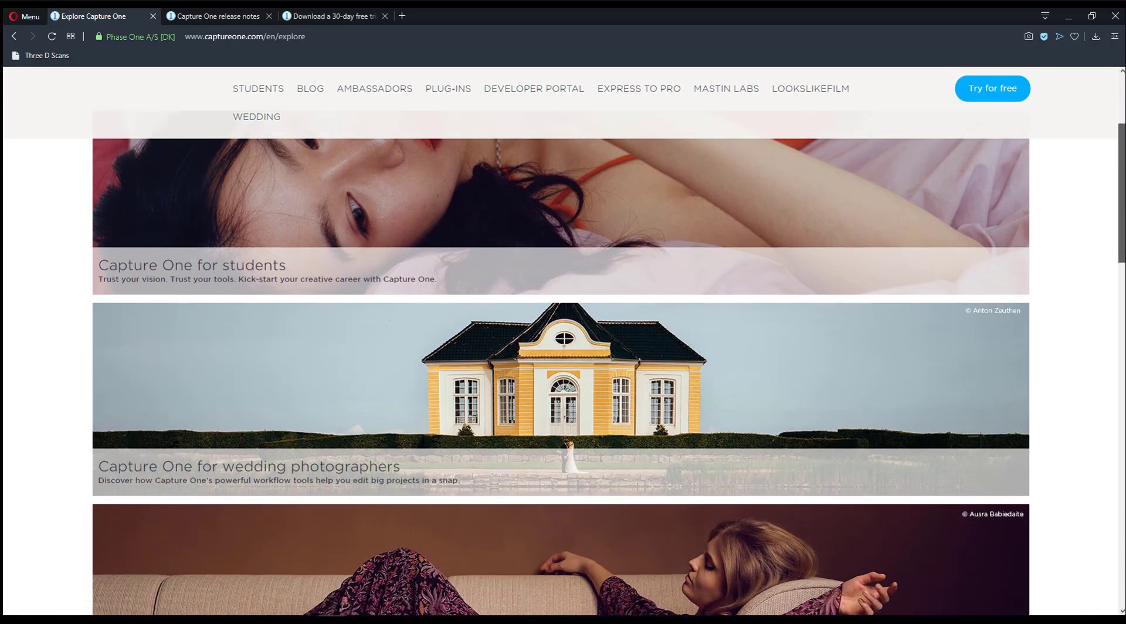
scroll(561, 375, "down", 3)
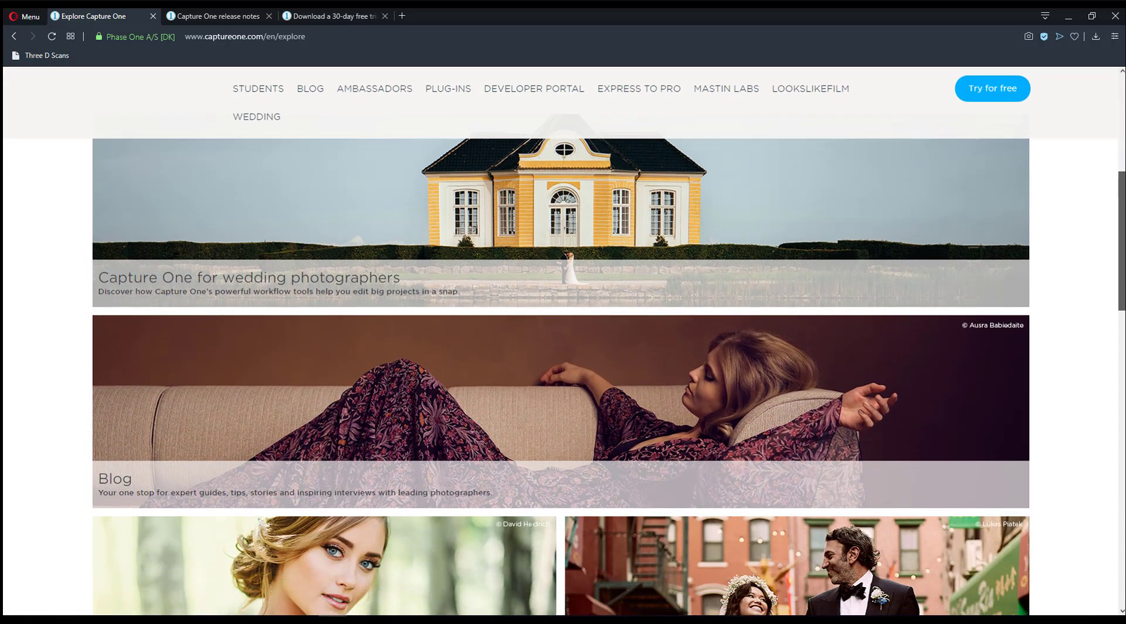
scroll(562, 376, "down", 4)
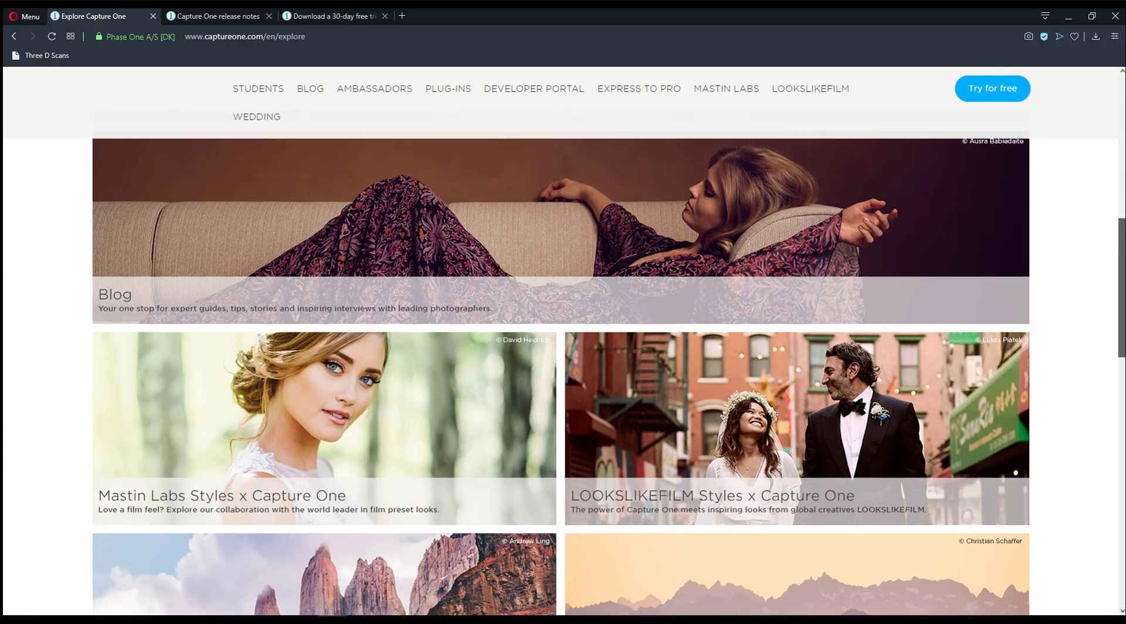
scroll(562, 375, "down", 4)
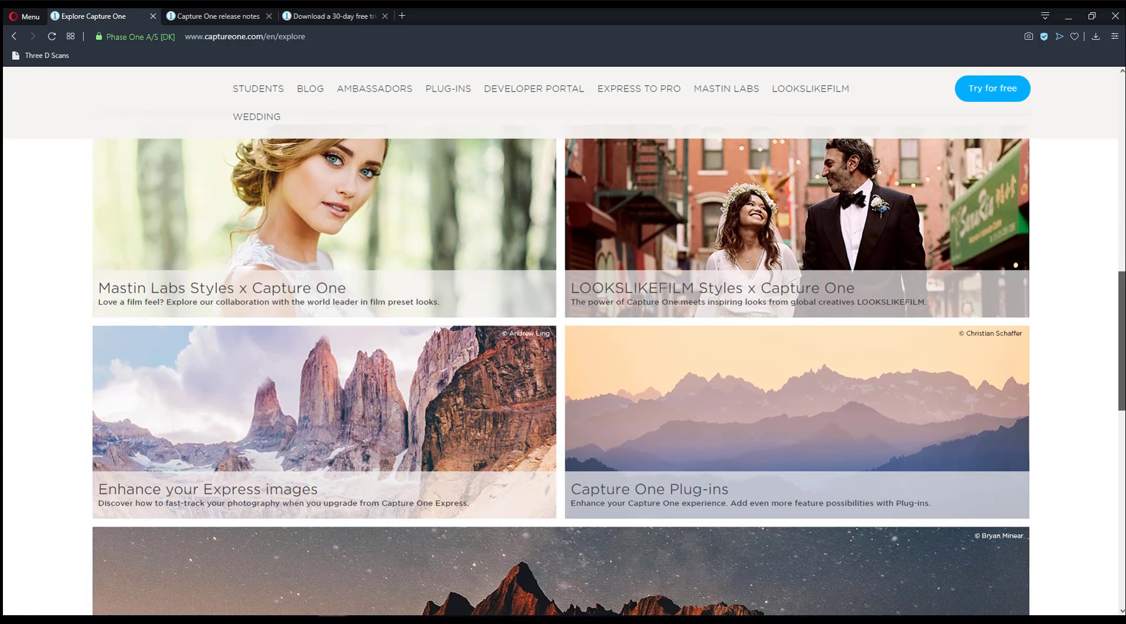
scroll(561, 376, "down", 4)
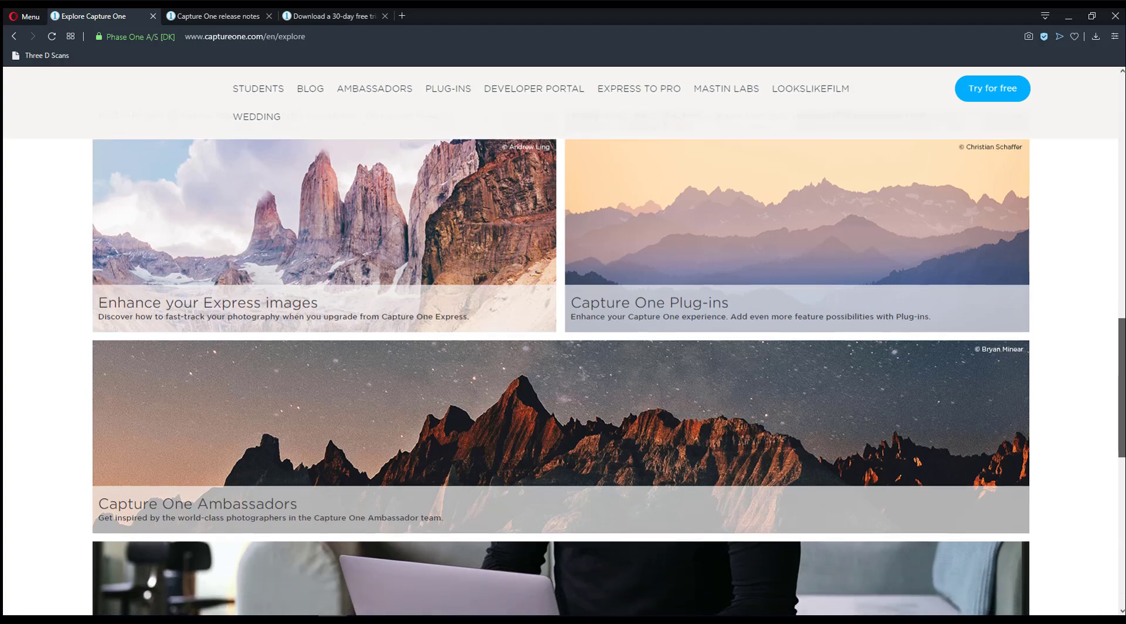
scroll(562, 376, "down", 1)
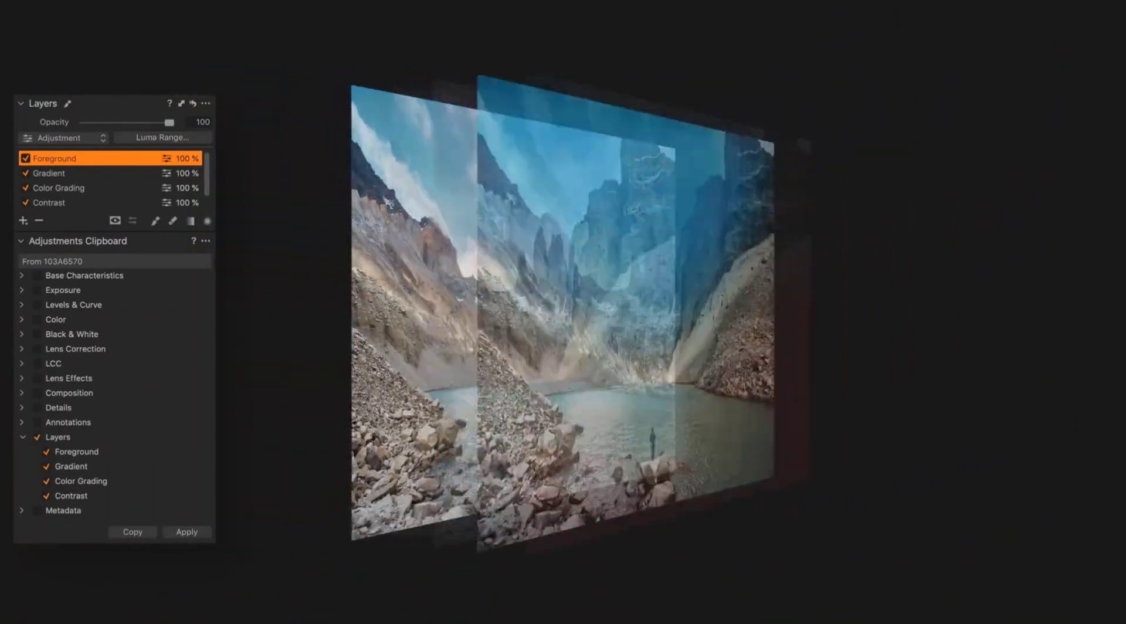
Step: Exclude the Gradient and Color Grading layers from the adjustments clipboard
left_click(46, 466)
left_click(46, 481)
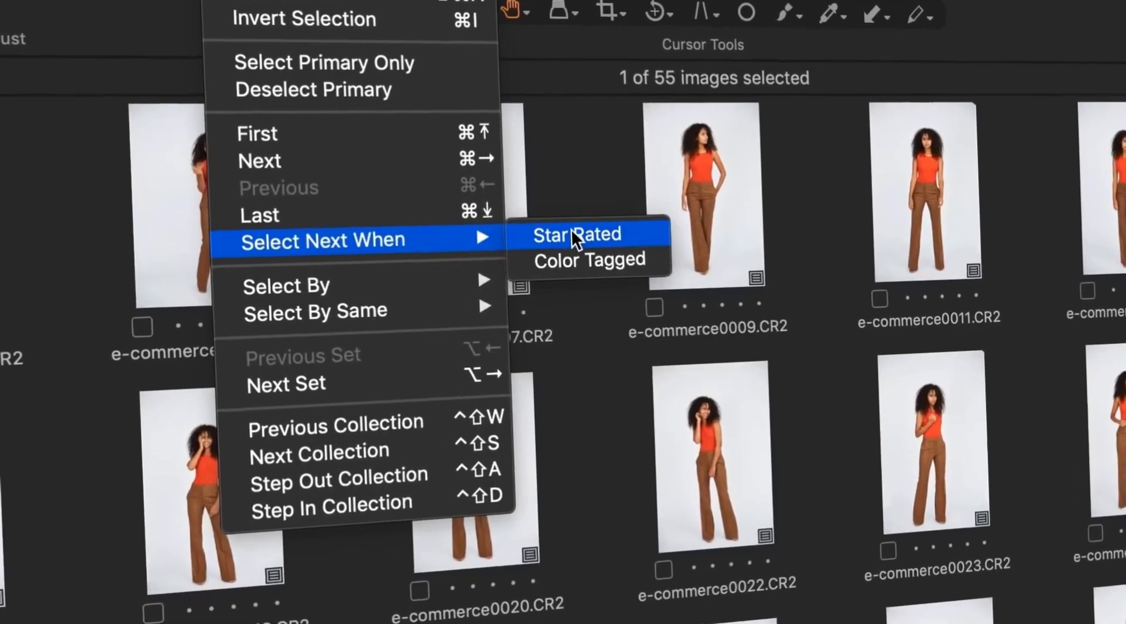
Step: Enable automatic selection of the next image when star rated, and rate consecutive images 4, 3 and 5 stars
left_click(571, 234)
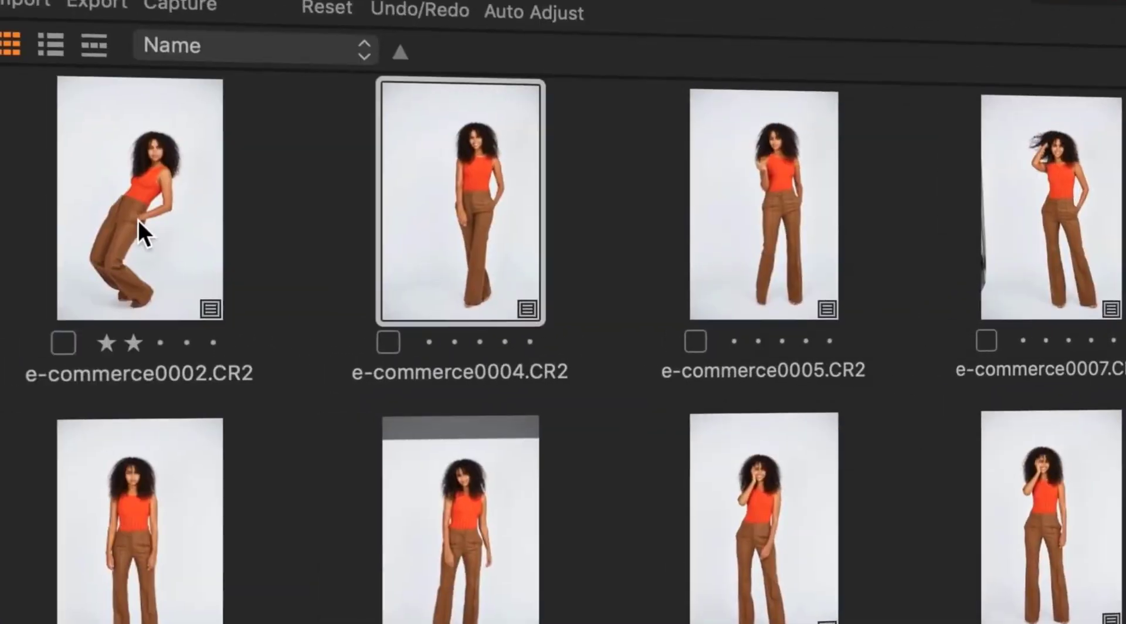
key("4")
key("3")
key("5")
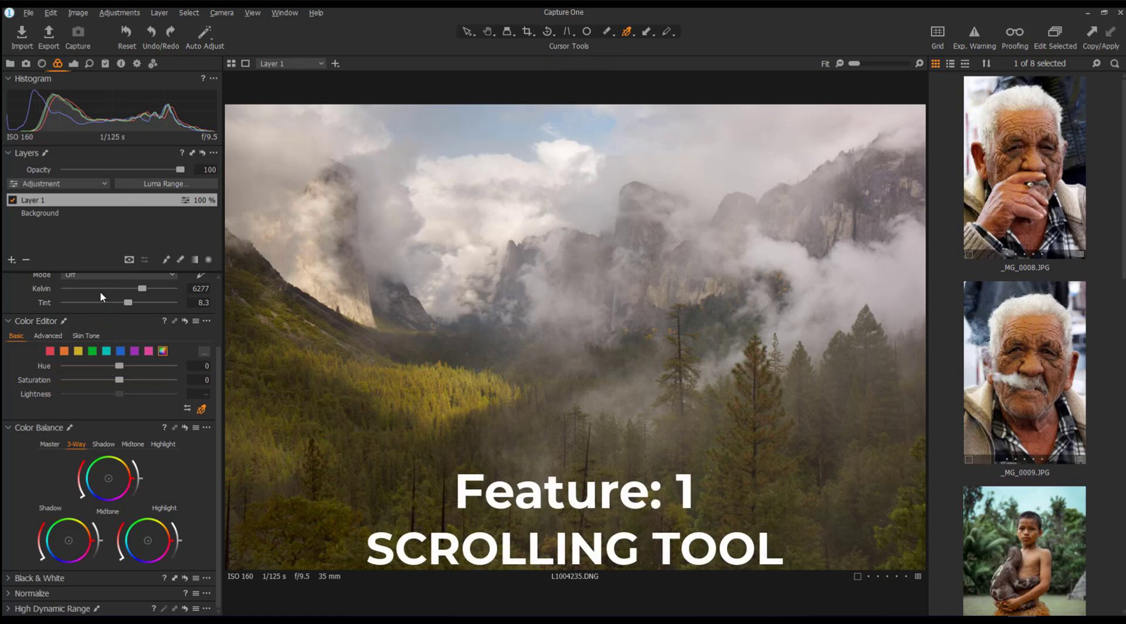
left_click(281, 13)
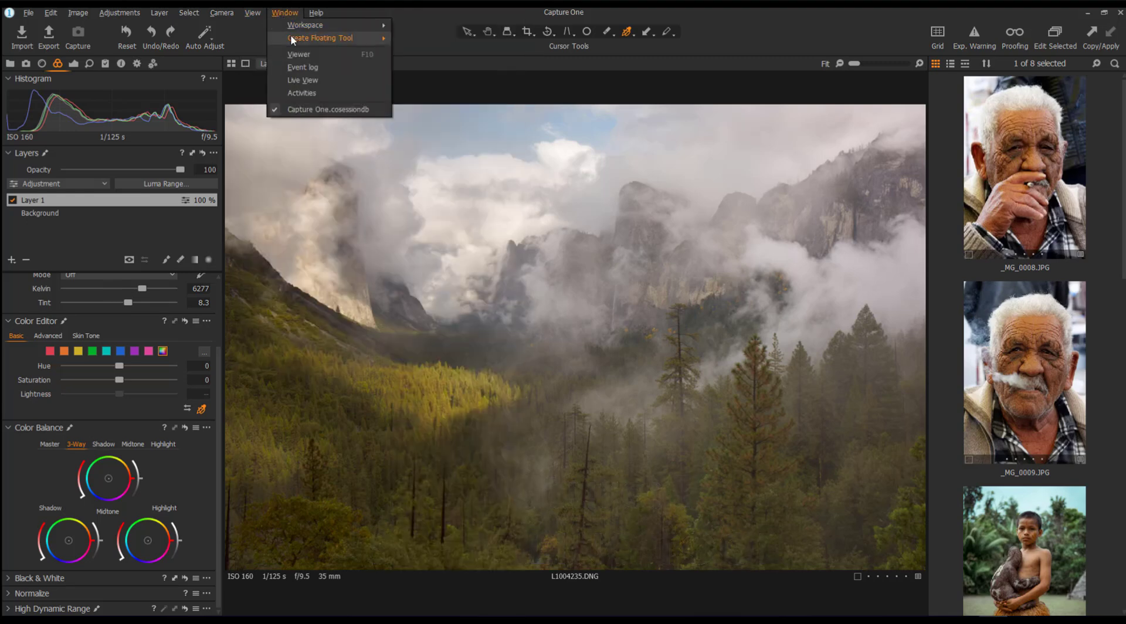
mouse_move(395, 37)
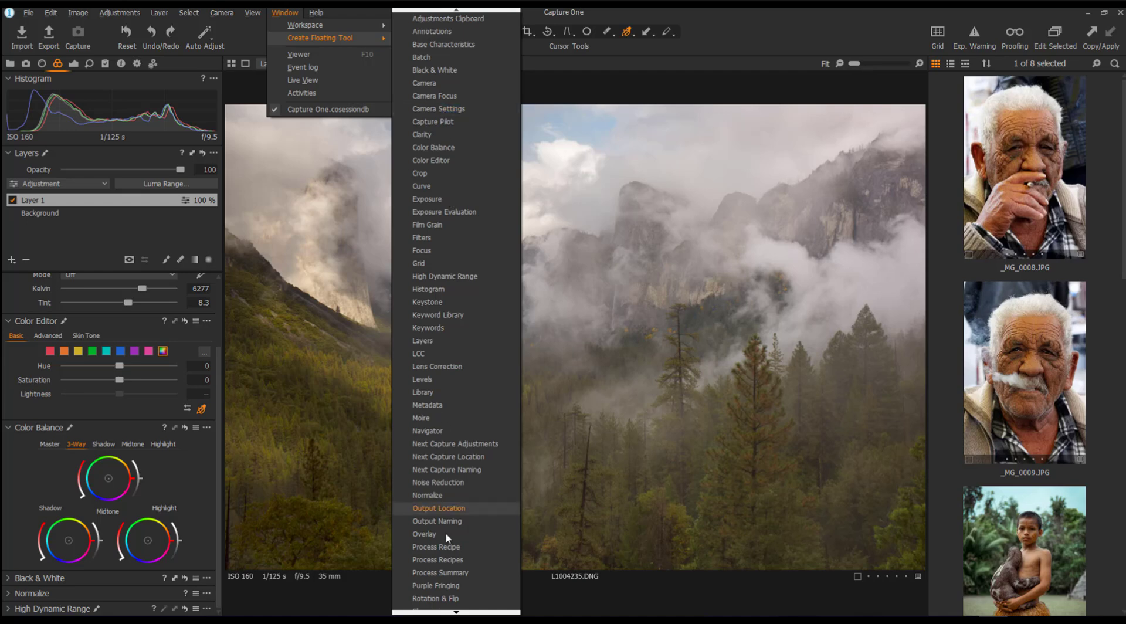
left_click(85, 232)
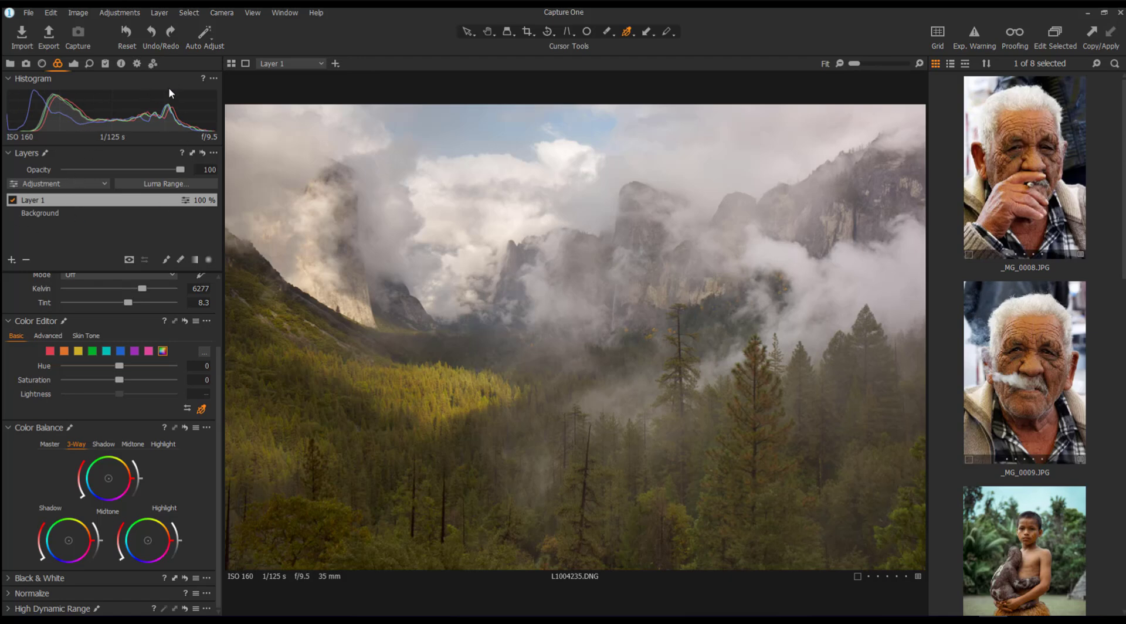
Step: Collapse the Color Balance tool and add the Overlay tool to the Color tool tab
scroll(164, 451, "up", 2)
scroll(154, 449, "down", 2)
scroll(147, 444, "up", 2)
scroll(147, 444, "down", 2)
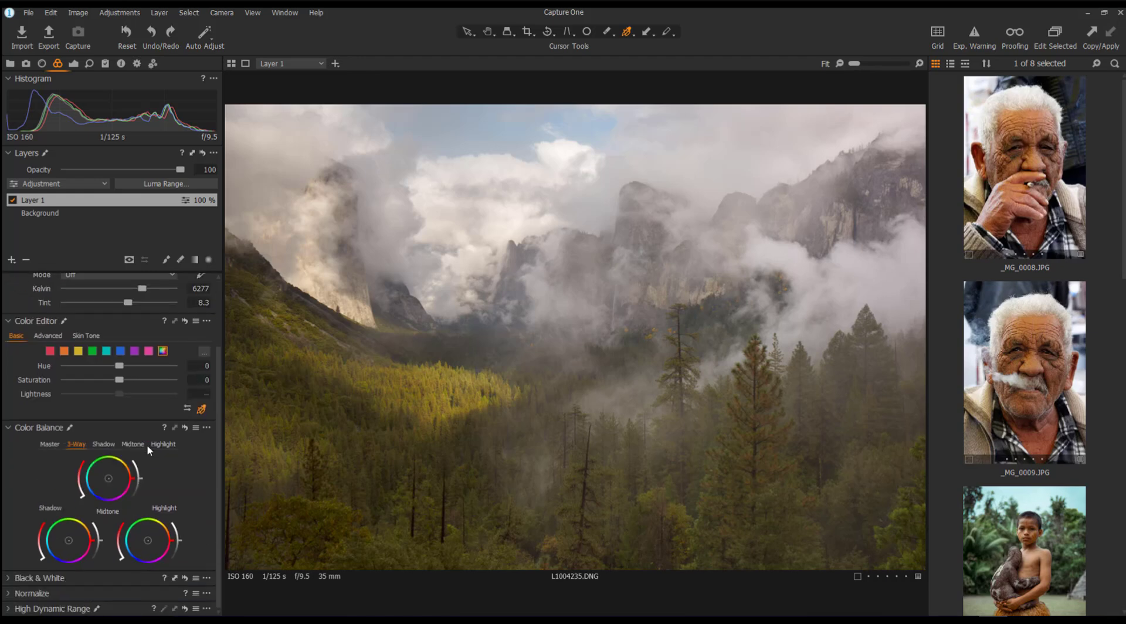
left_click(7, 427)
right_click(62, 576)
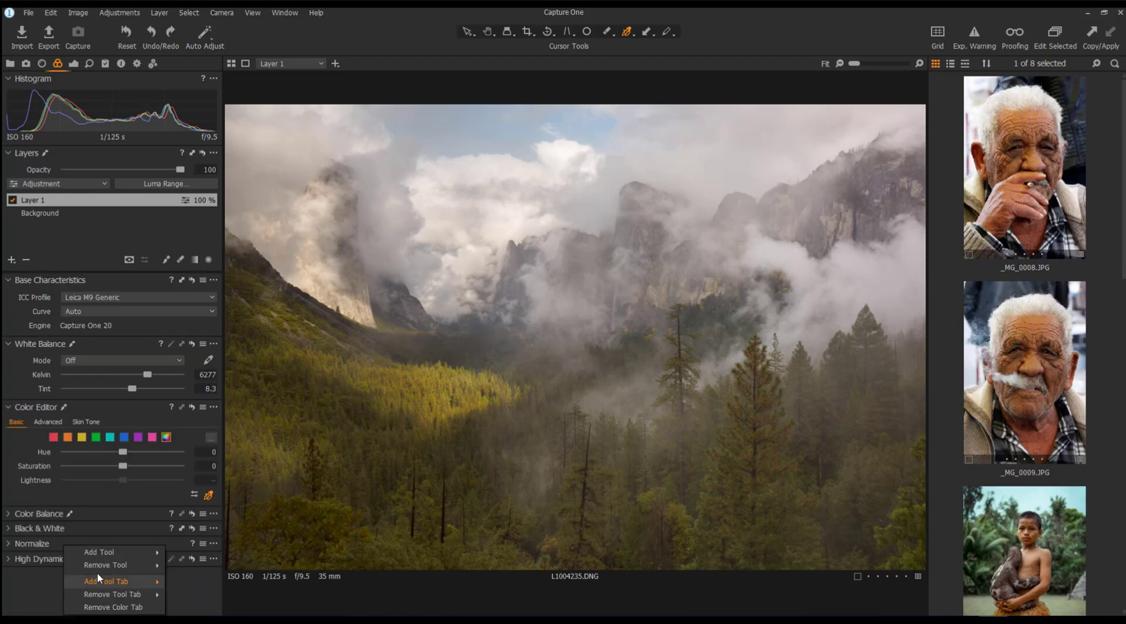
mouse_move(105, 556)
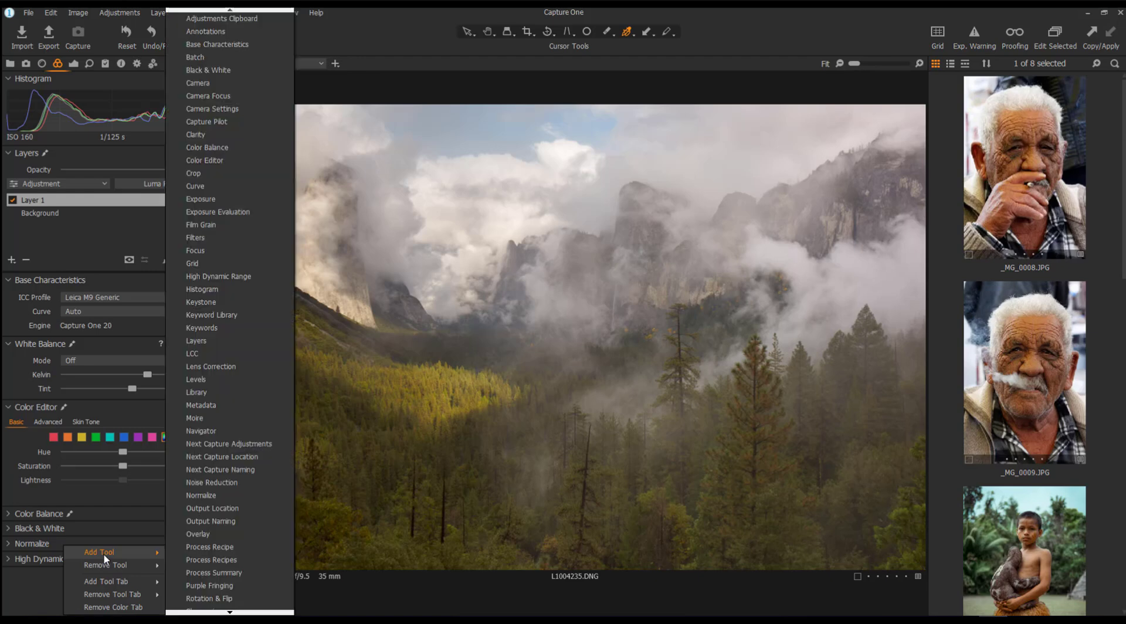
left_click(220, 538)
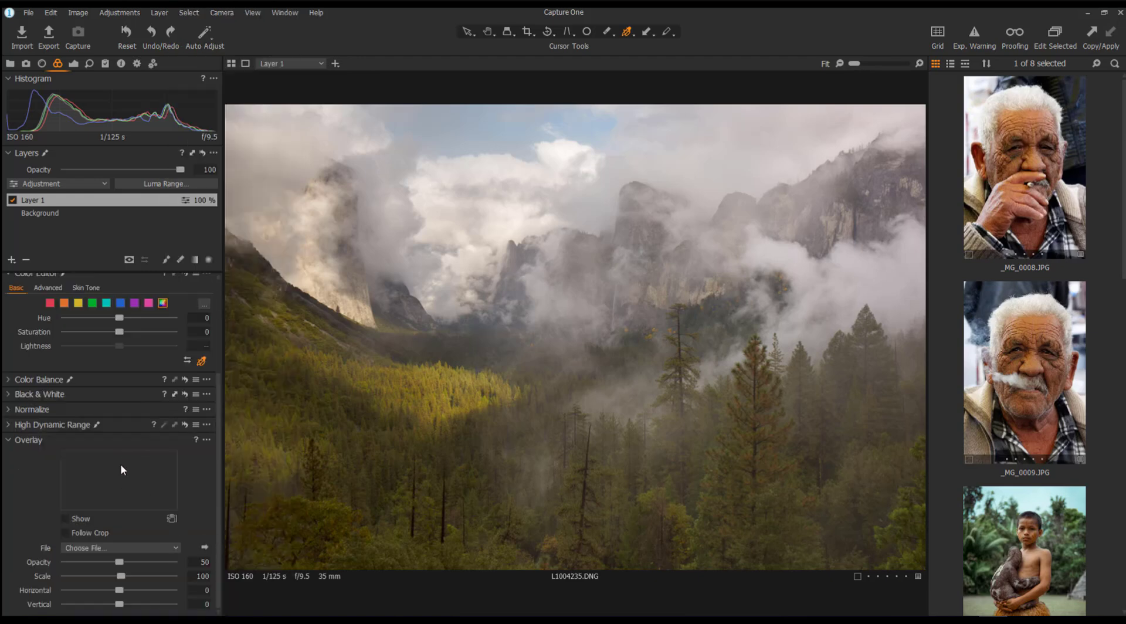
Step: Expand the High Dynamic Range, Normalize, Black & White and Color Balance tools
scroll(121, 463, "up", 3)
scroll(122, 459, "down", 3)
scroll(124, 463, "up", 1)
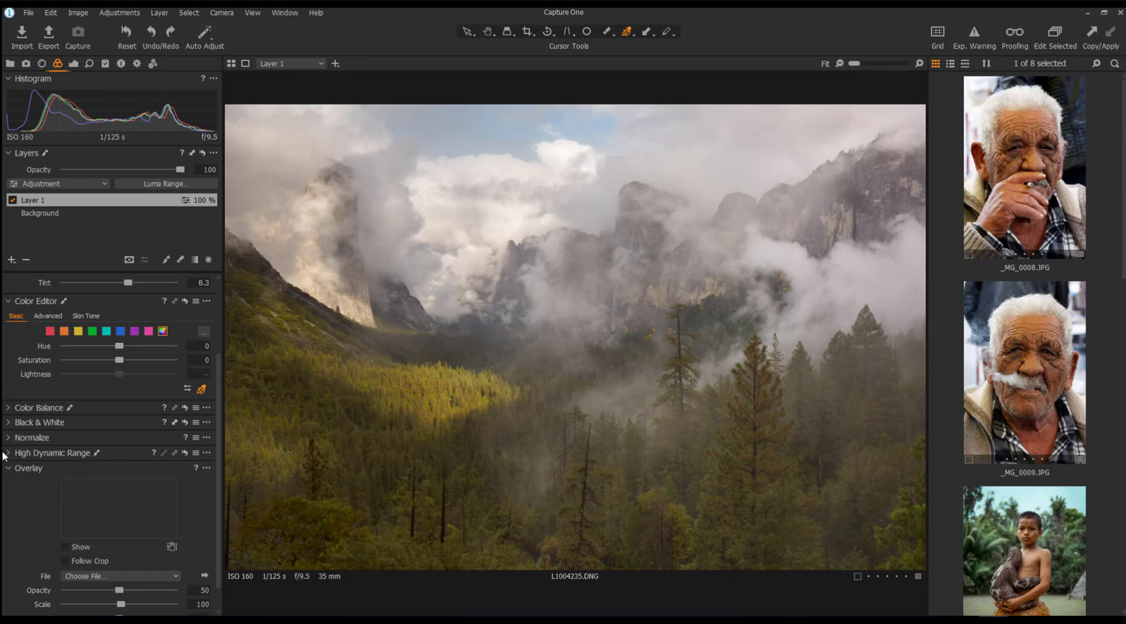
left_click(10, 454)
left_click(9, 439)
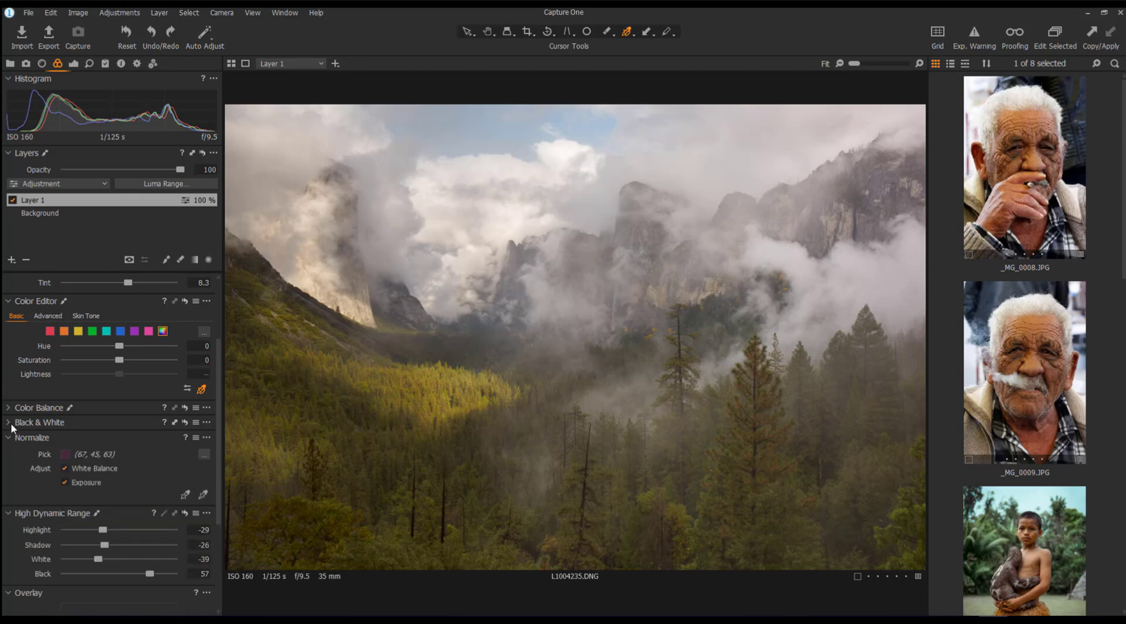
left_click(10, 424)
left_click(9, 408)
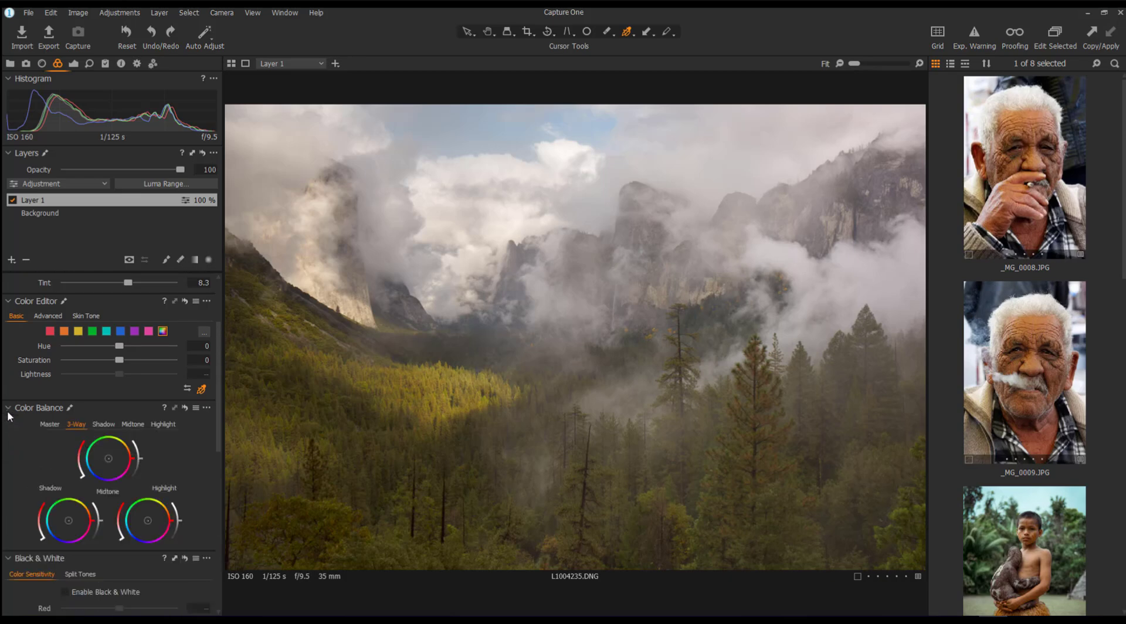
Step: Look through the expanded color tools from Base Characteristics to Overlay, and the exposure tools down to Vignetting
scroll(36, 430, "down", 2)
scroll(59, 440, "up", 3)
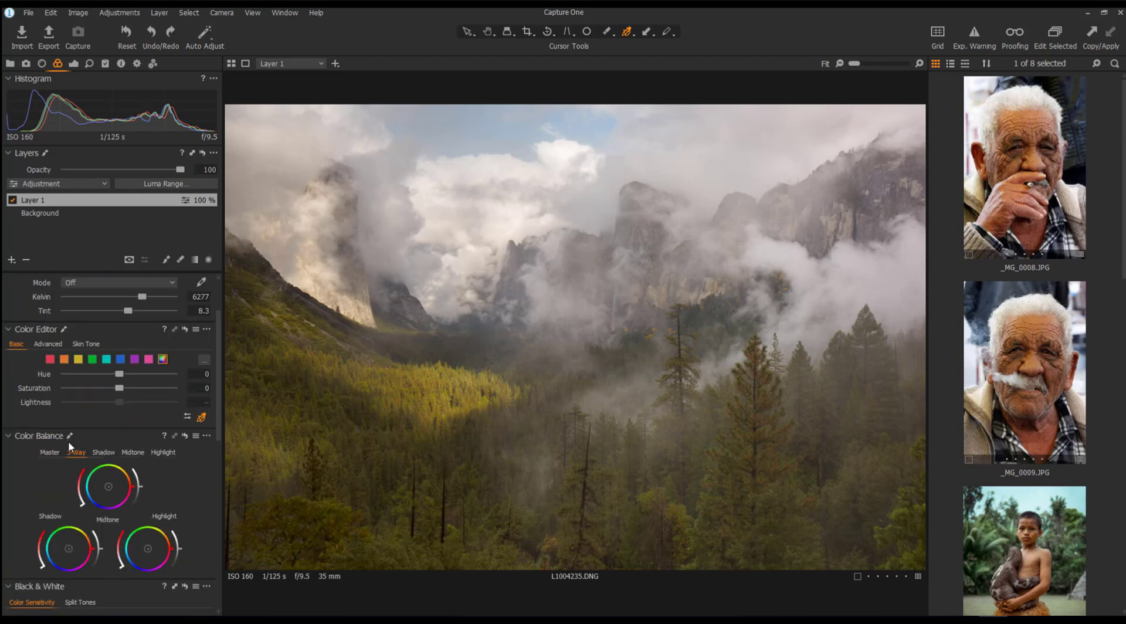
scroll(72, 467, "down", 8)
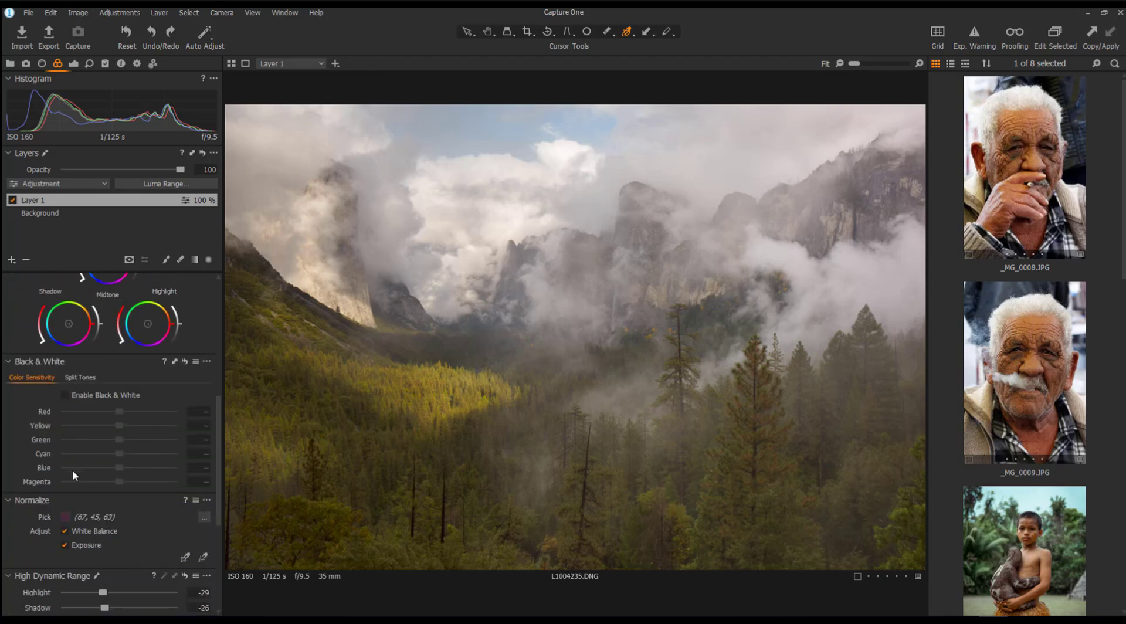
scroll(72, 470, "down", 2)
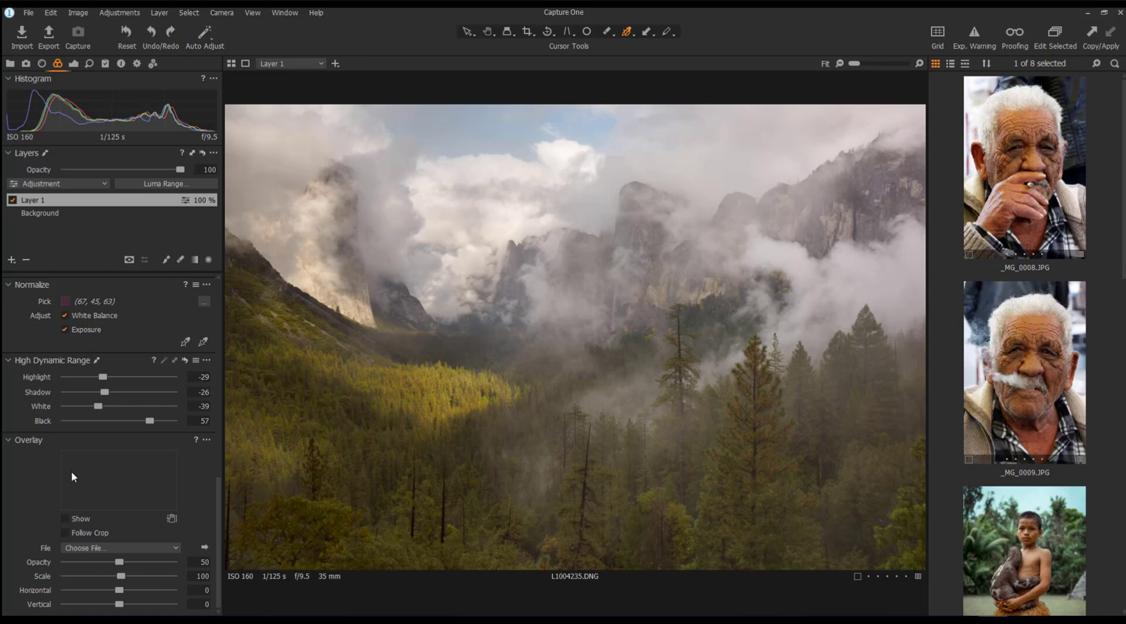
scroll(72, 470, "up", 10)
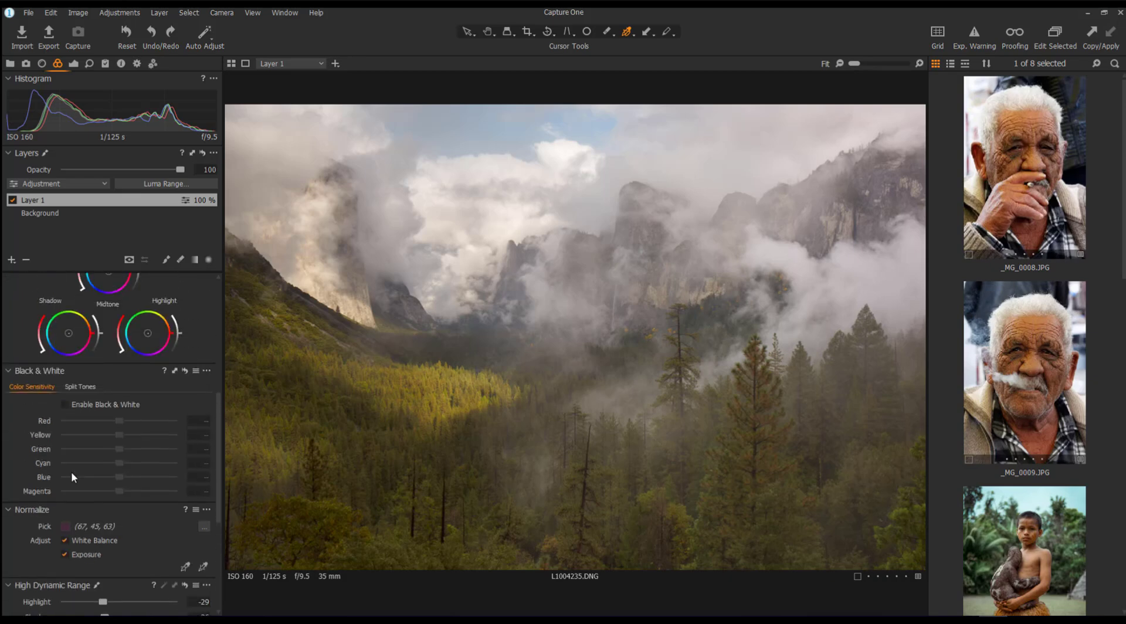
left_click(57, 63)
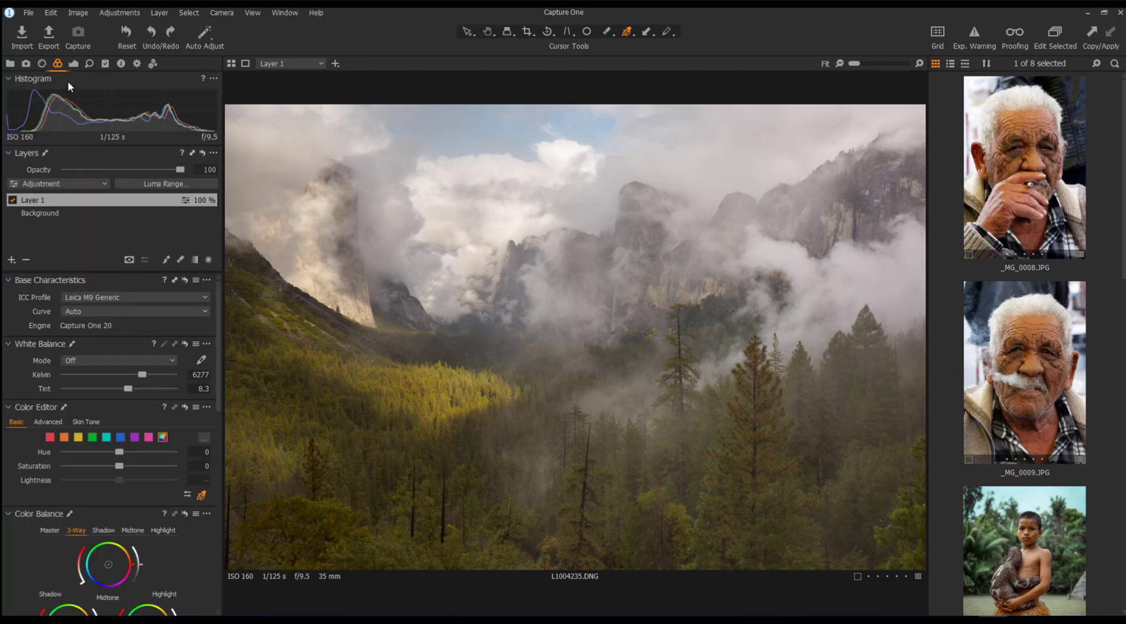
left_click(73, 64)
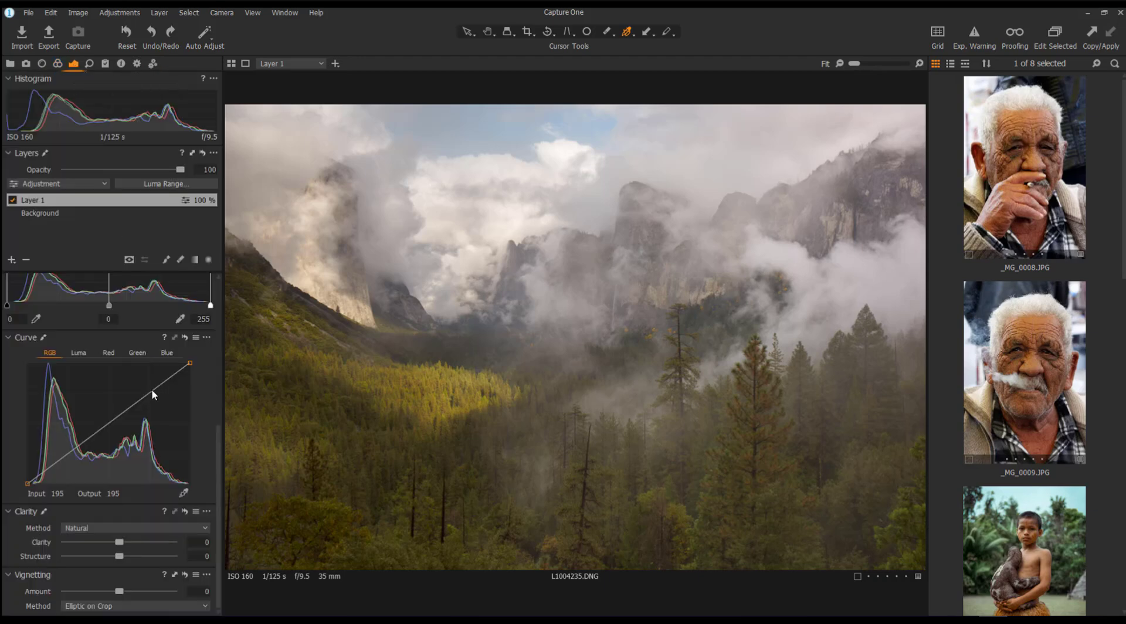
scroll(158, 446, "up", 1)
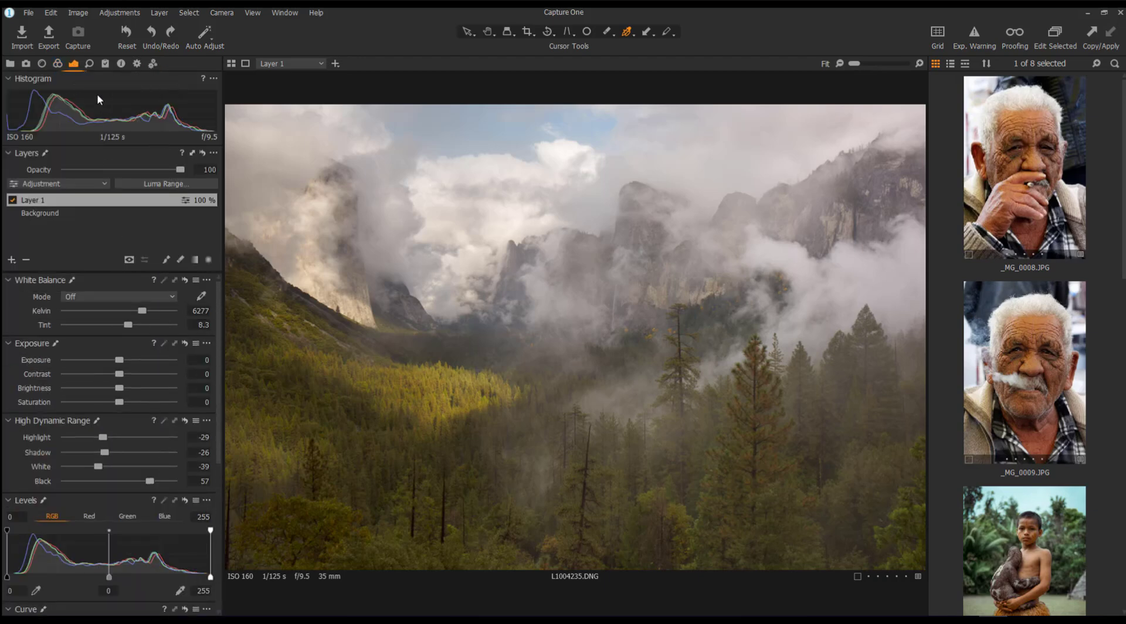
Step: Add the Keystone tool to the Details tool tab
left_click(89, 64)
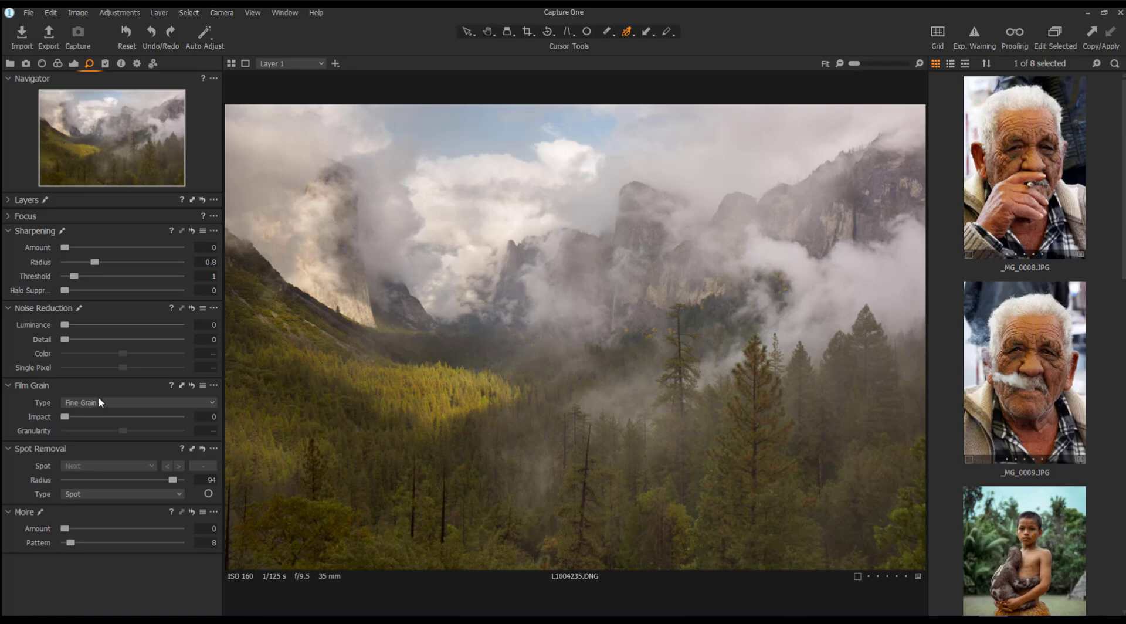
right_click(150, 591)
mouse_move(234, 552)
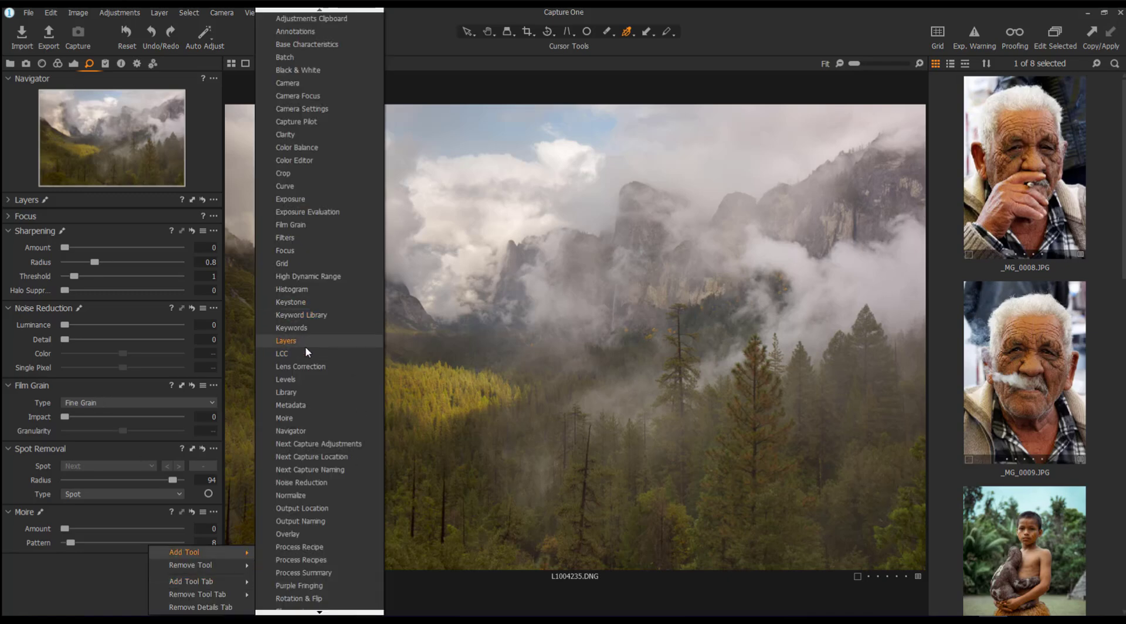
left_click(298, 302)
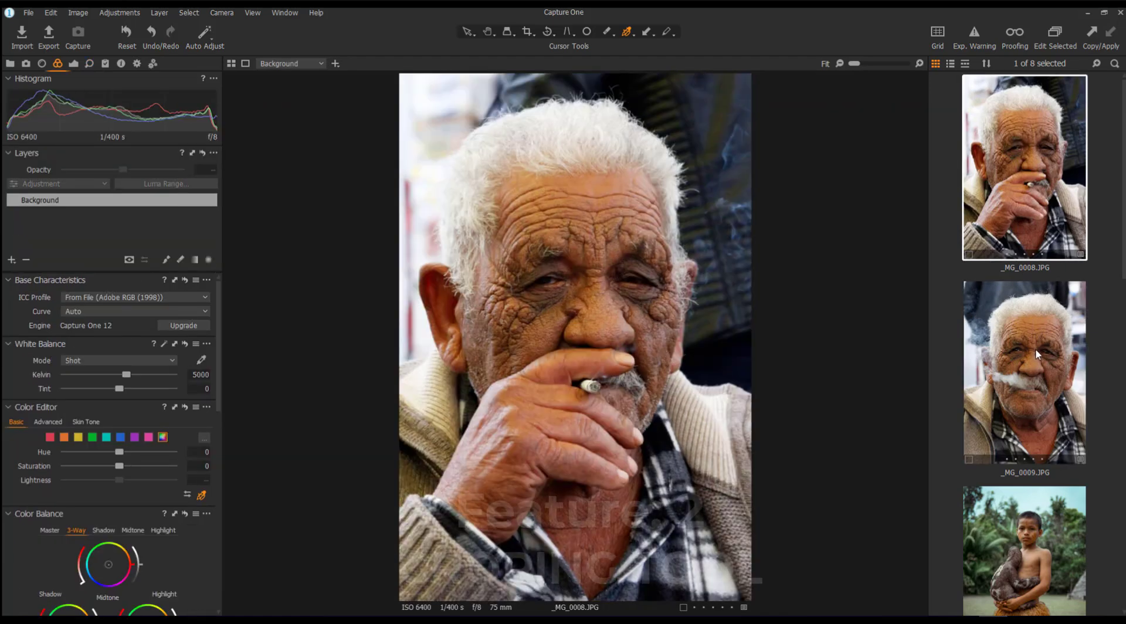
Step: Open _MG_0009.JPG and crop its top and left edges with an unconstrained aspect ratio to about 10.97 by 15.15 in
left_click(1037, 350)
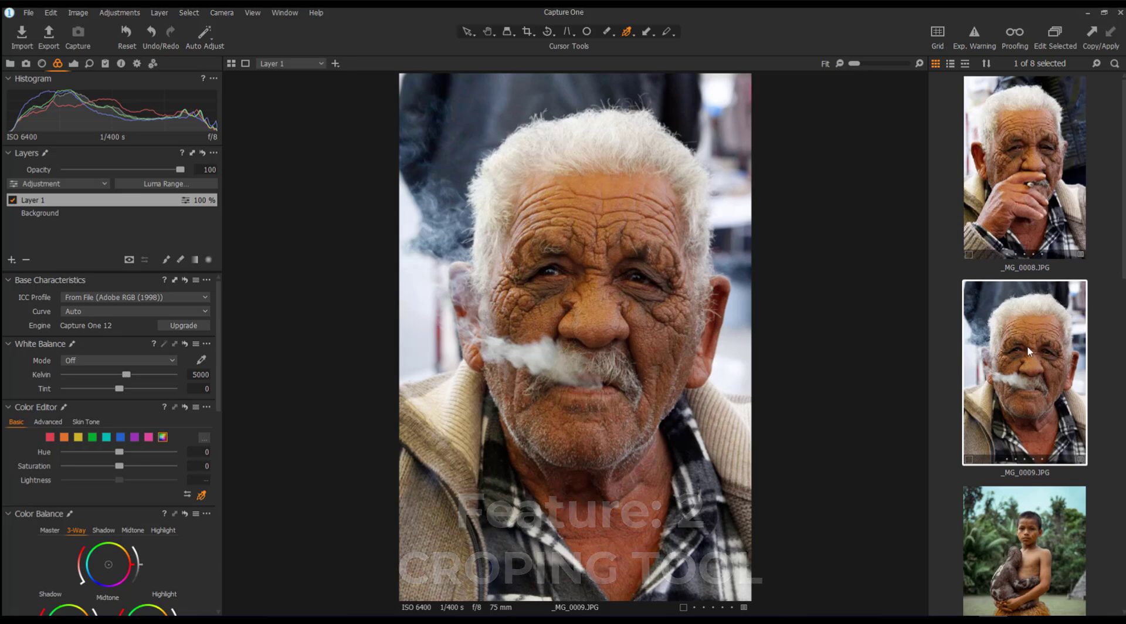
left_click(527, 33)
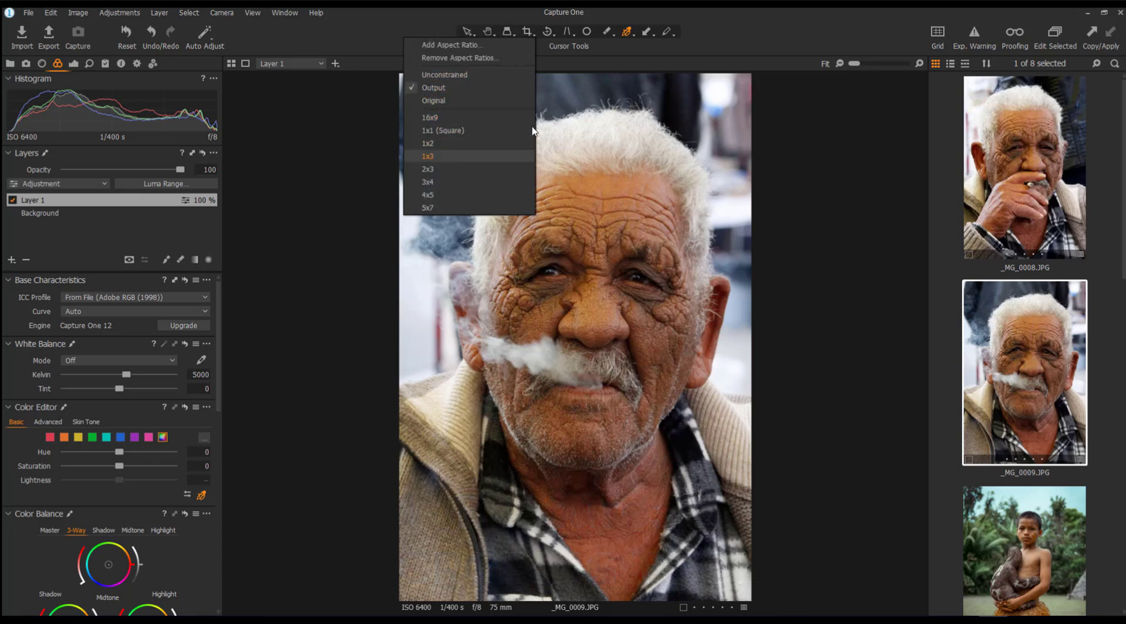
left_click(490, 76)
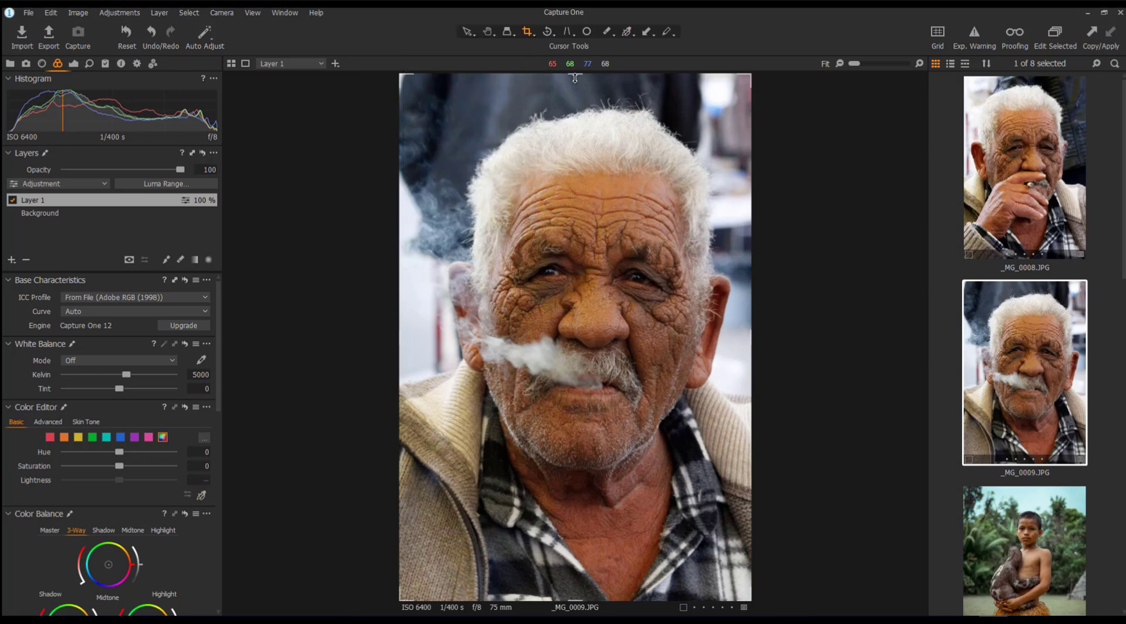
left_click_drag(575, 78, 575, 139)
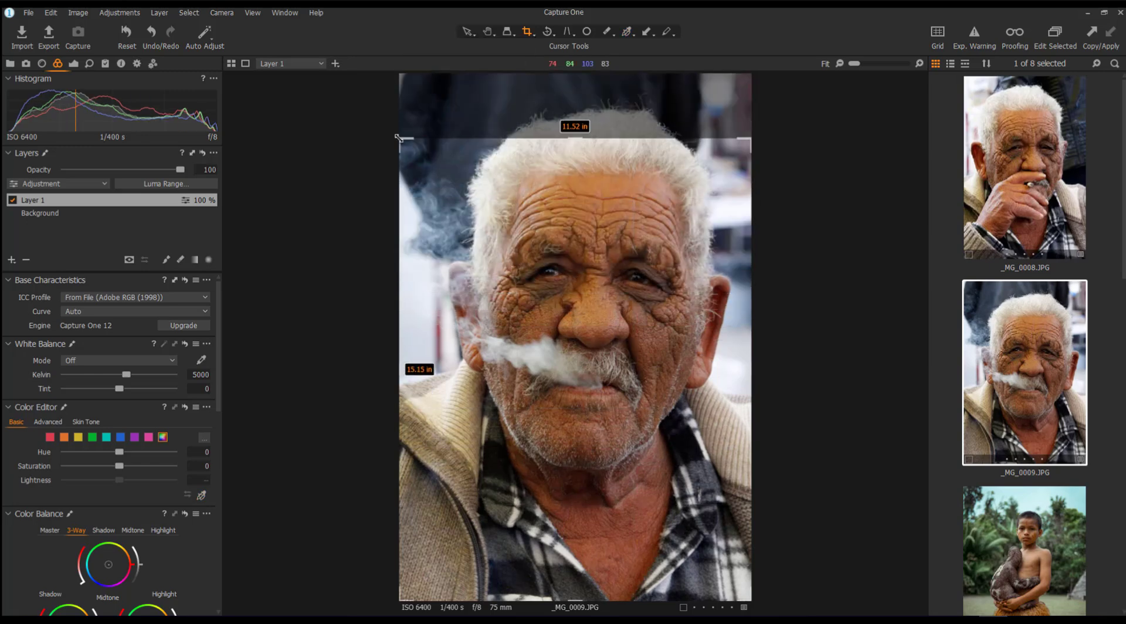
mouse_move(400, 358)
left_mouse_down()
mouse_move(468, 355)
mouse_move(416, 350)
left_mouse_up()
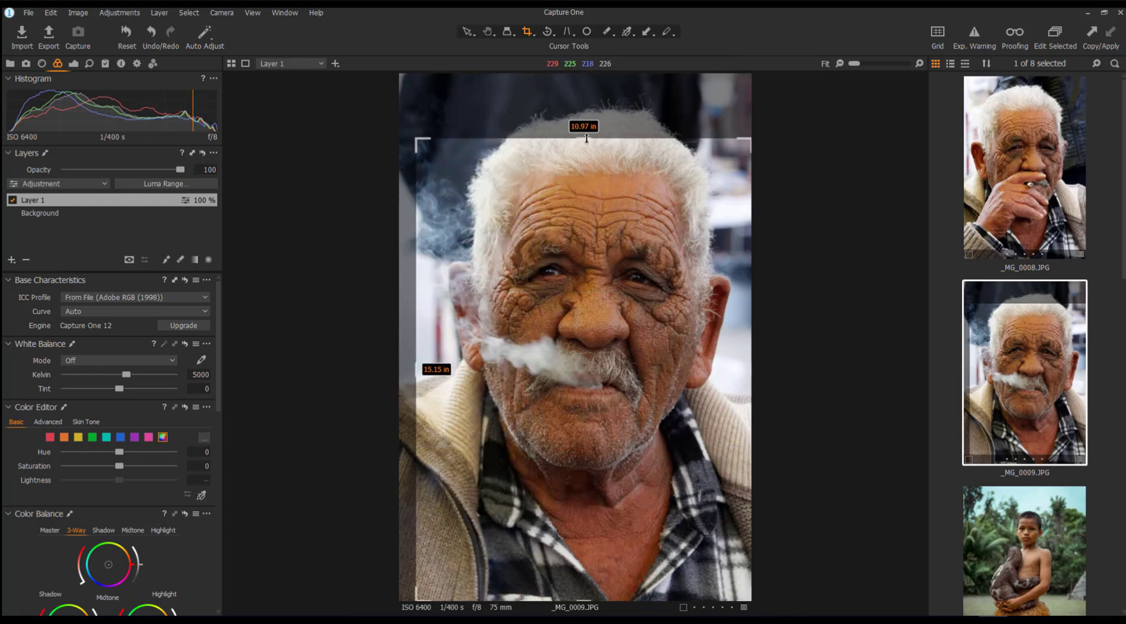
Step: Extend the crop's top and left edges back to the full image and leave the Crop tool
left_click_drag(586, 139, 587, 74)
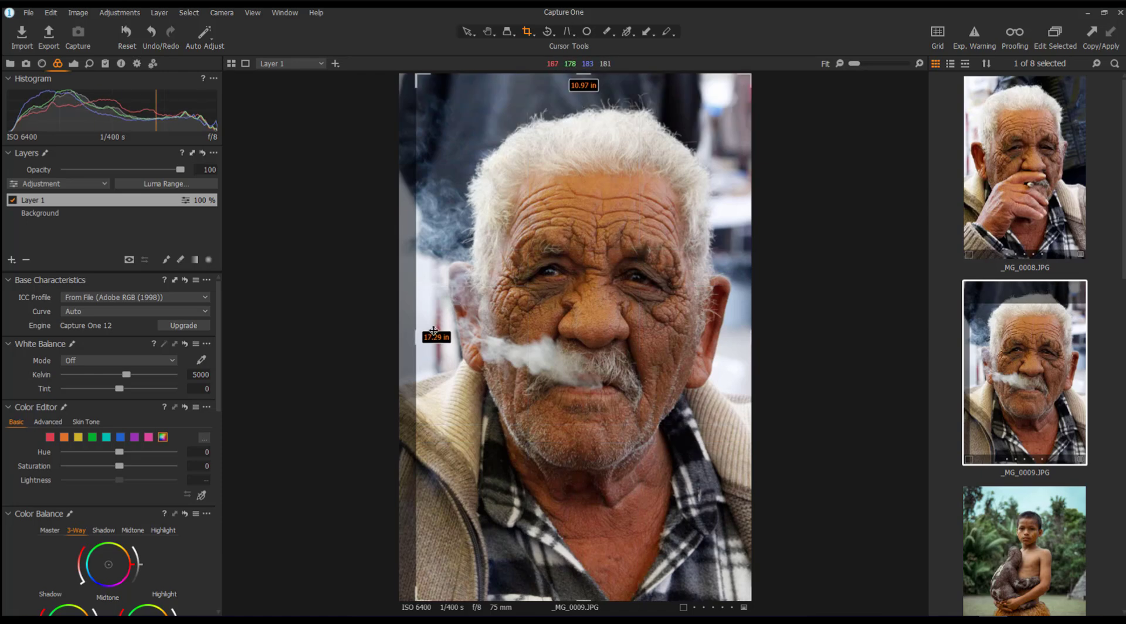
left_click_drag(433, 331, 374, 345)
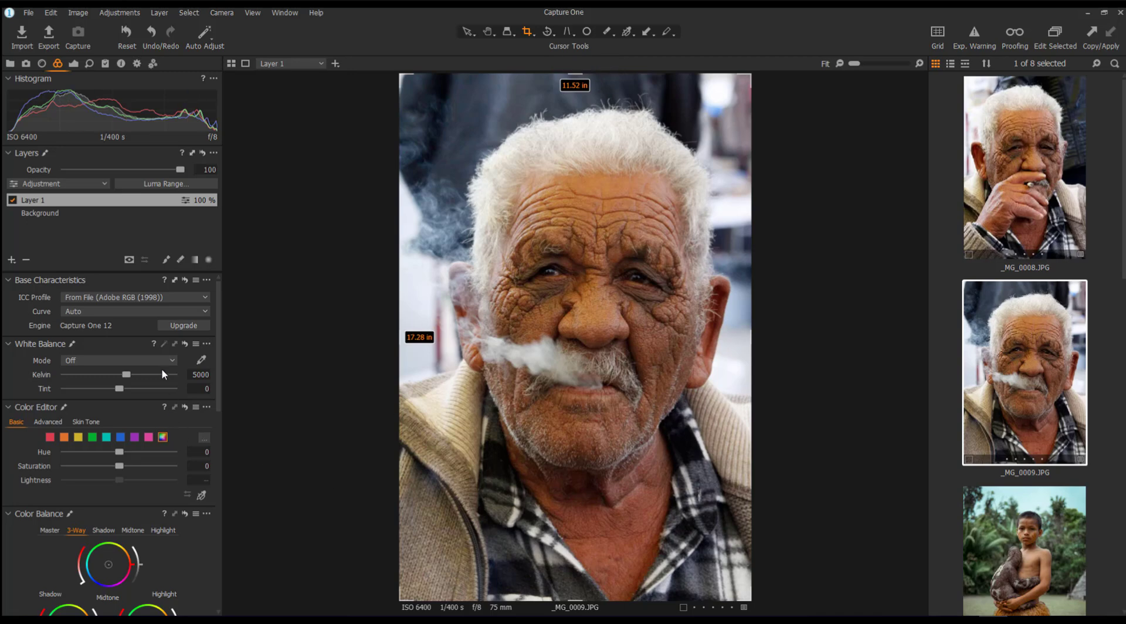
key("v")
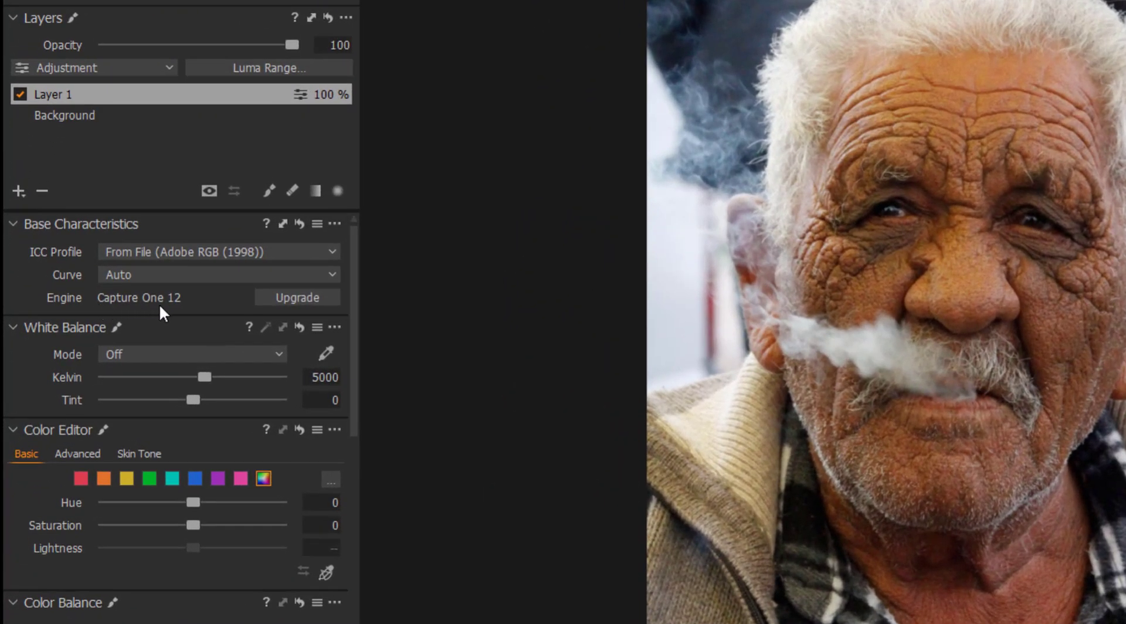
Step: Upgrade the portrait's processing engine to Capture One 20
left_click(293, 299)
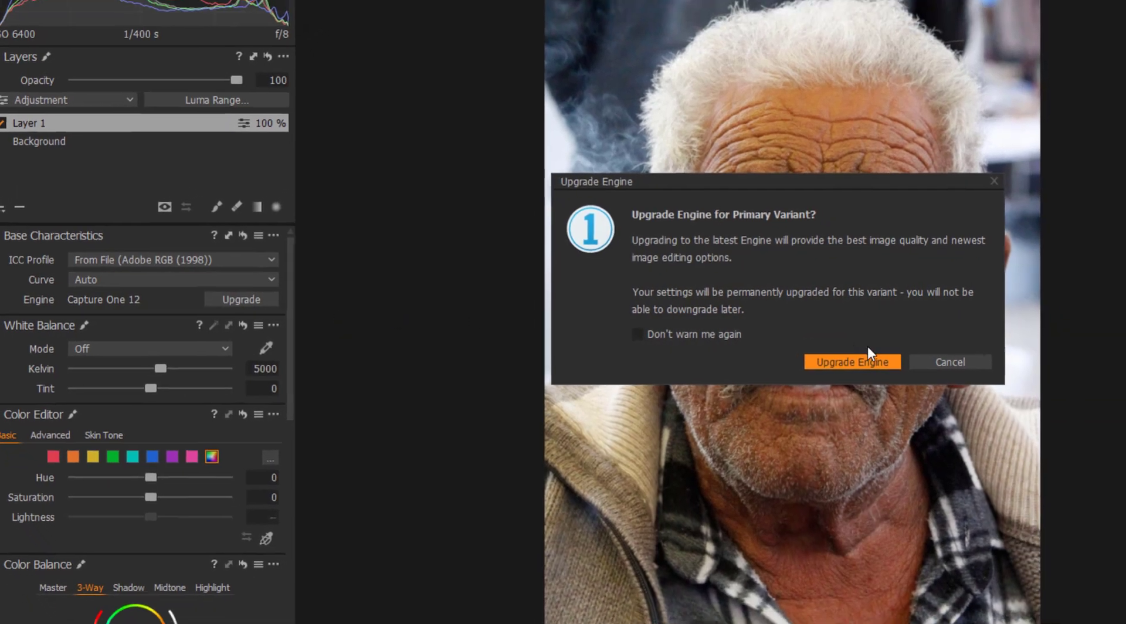
left_click(849, 361)
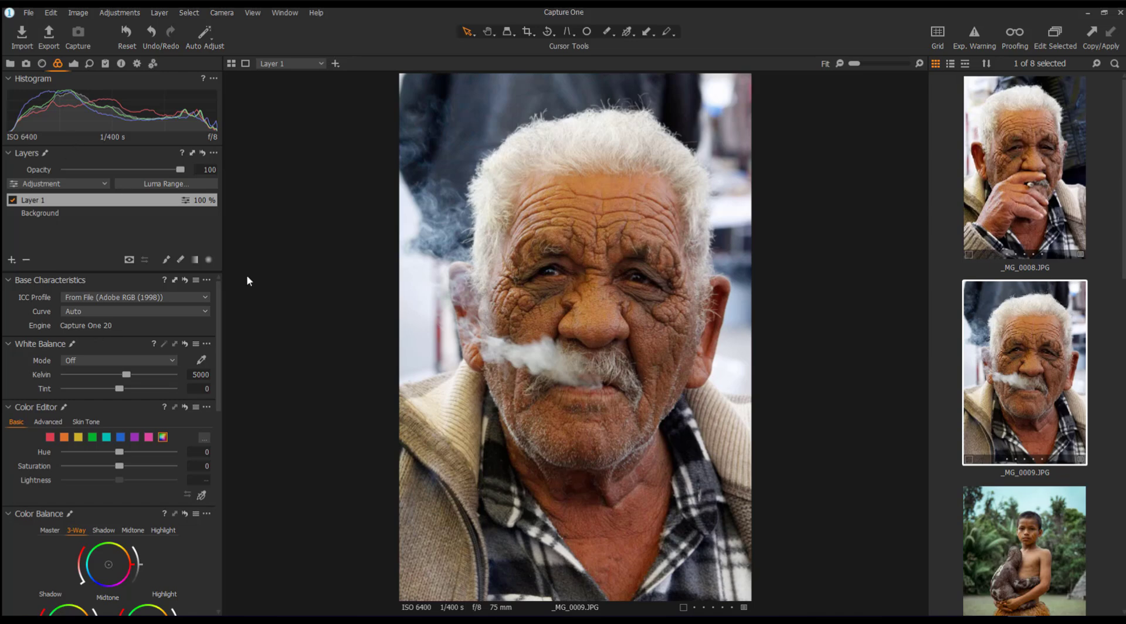
Step: Collapse the White Balance, Color Balance, Black & White and High Dynamic Range tools in the Color tool tab
left_click(89, 63)
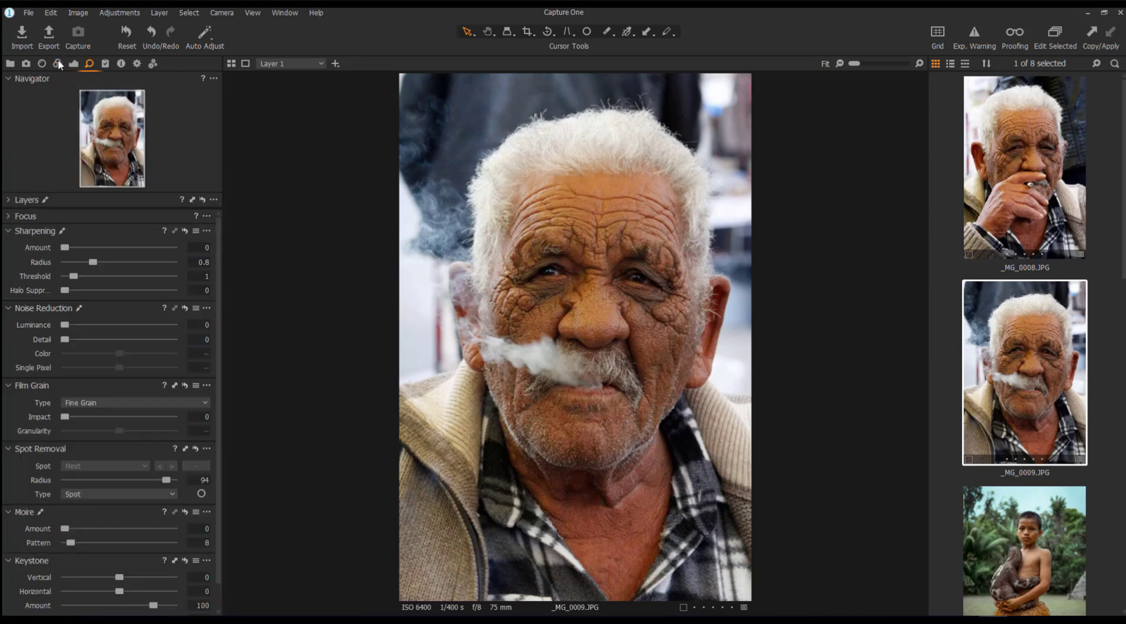
left_click(57, 64)
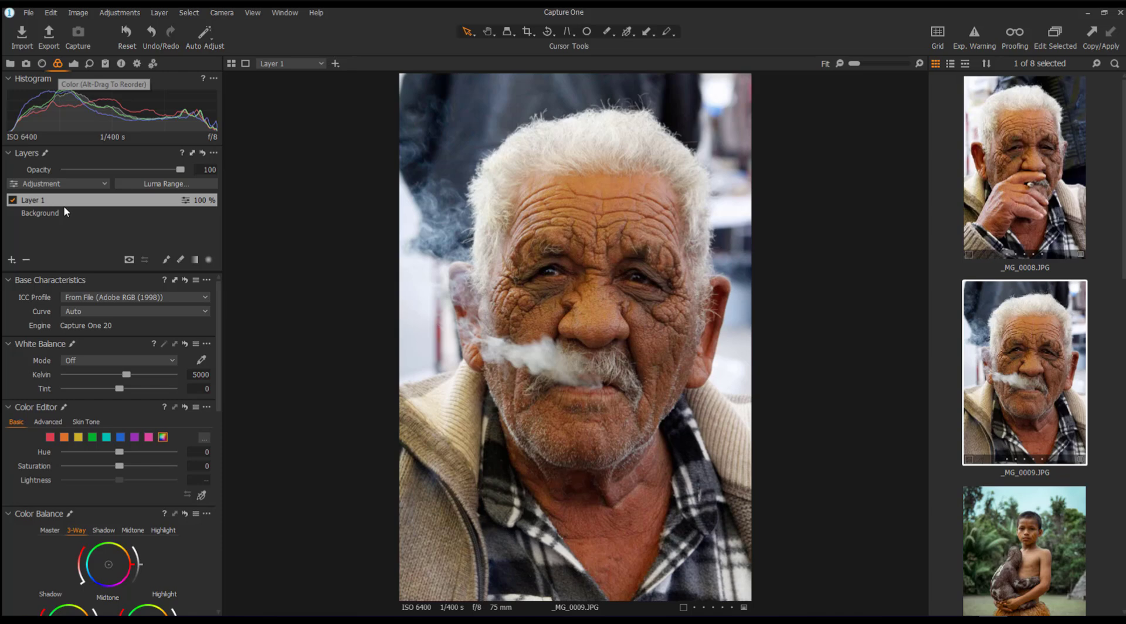
left_click(12, 344)
left_click(9, 466)
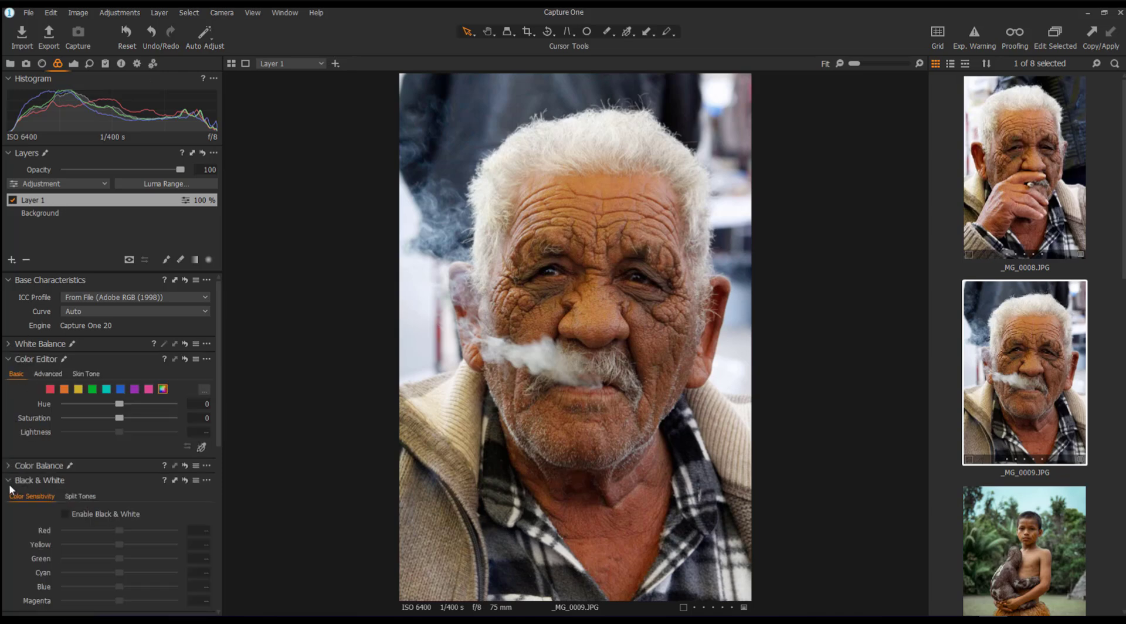
left_click(10, 570)
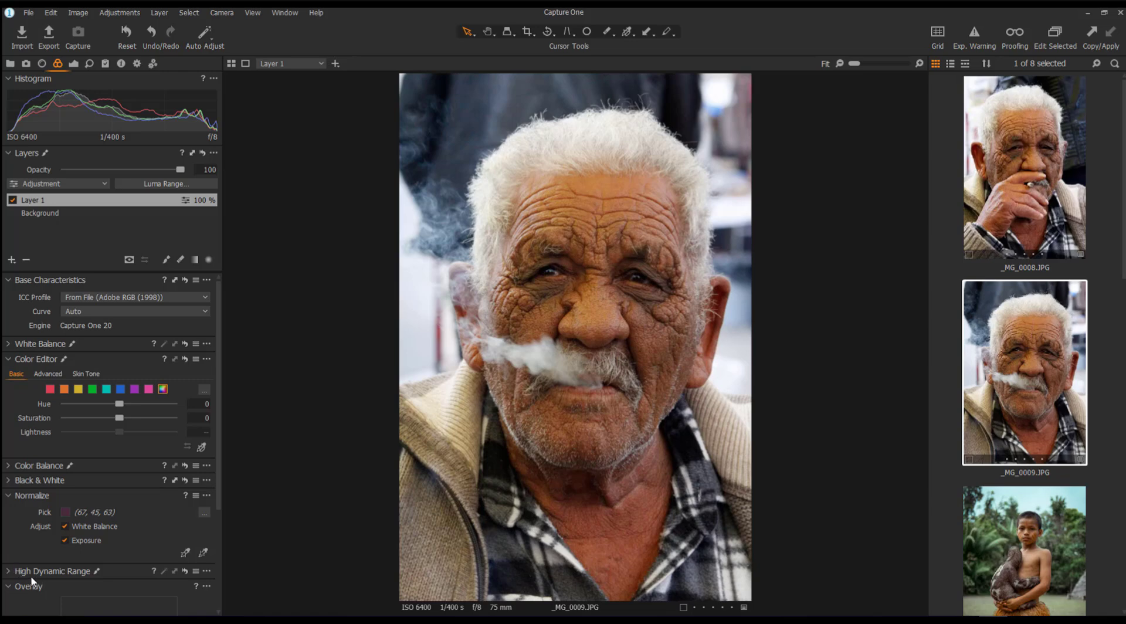
Step: Remove the Overlay tool from the Color tool tab
scroll(64, 391, "down", 2)
scroll(63, 388, "down", 1)
left_click(206, 474)
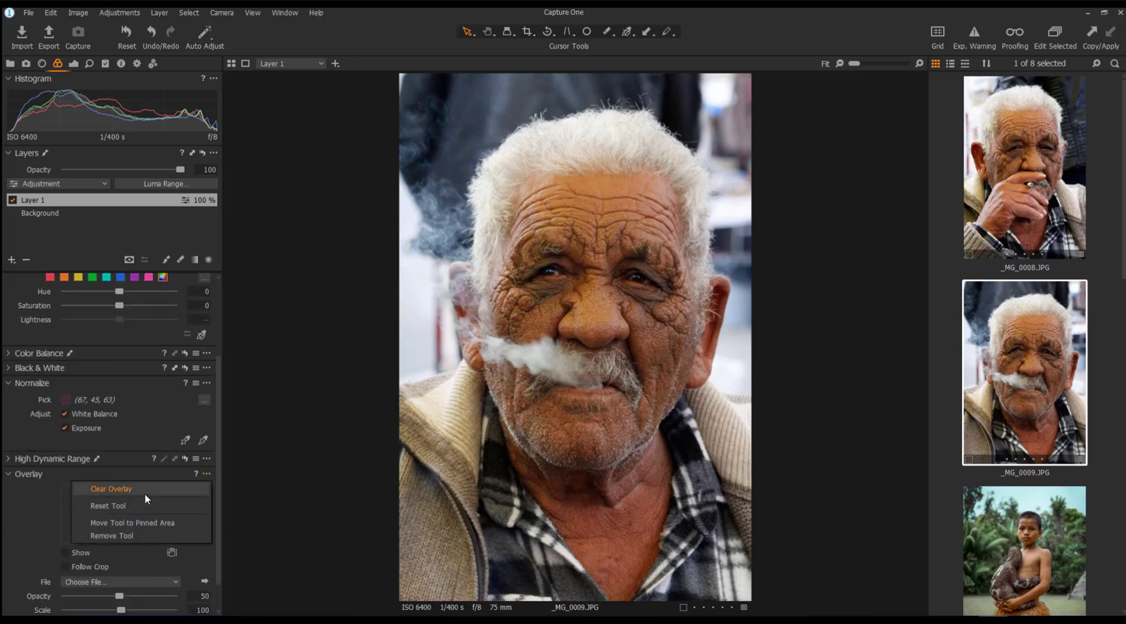
left_click(143, 532)
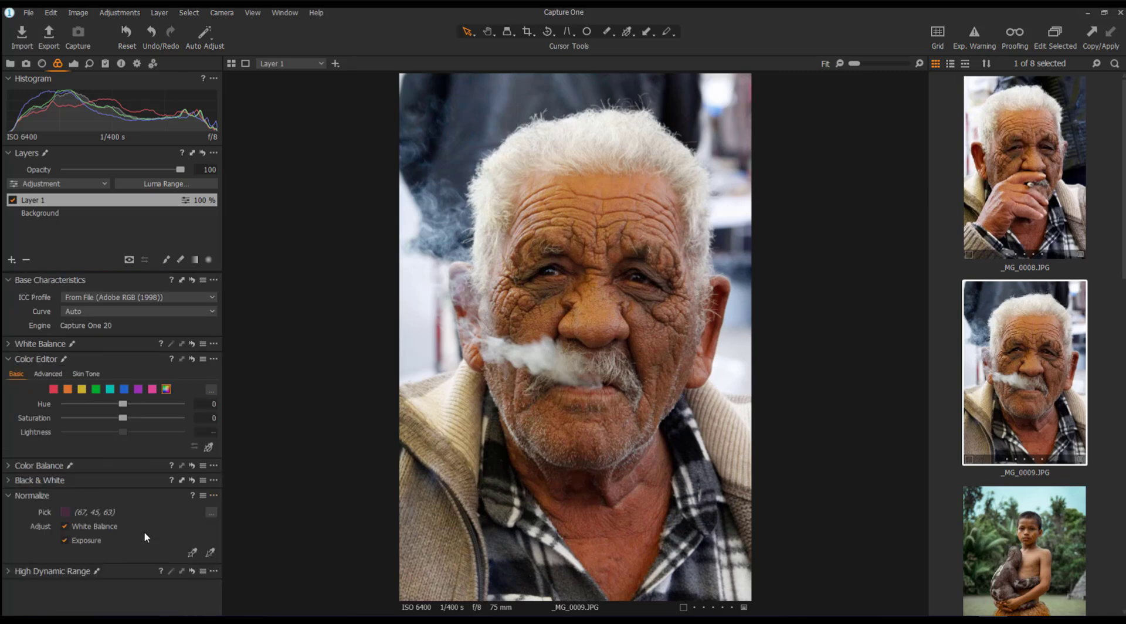
Step: Add the Noise Reduction tool to the Color tool tab and slightly widen the tool area
right_click(36, 584)
mouse_move(94, 553)
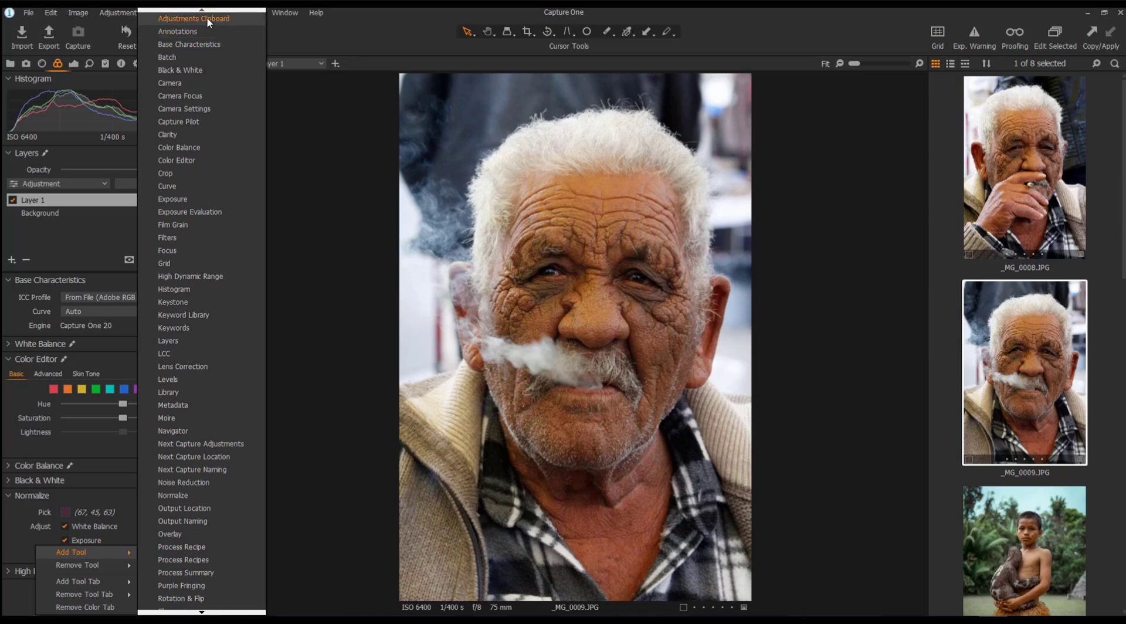
left_click(206, 482)
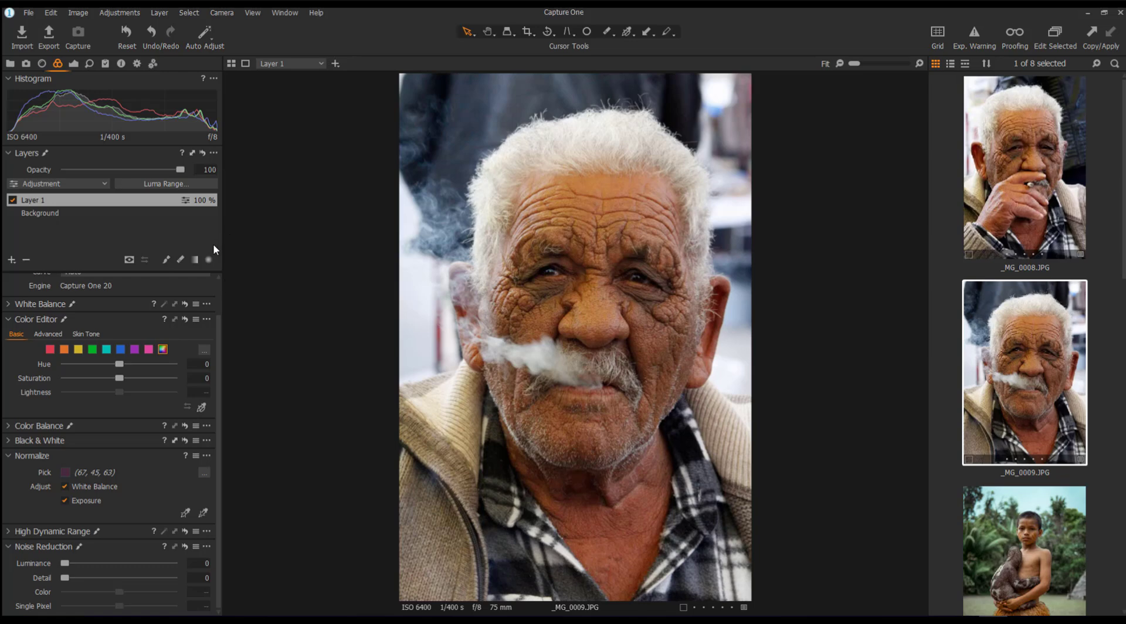
left_click_drag(222, 244, 315, 244)
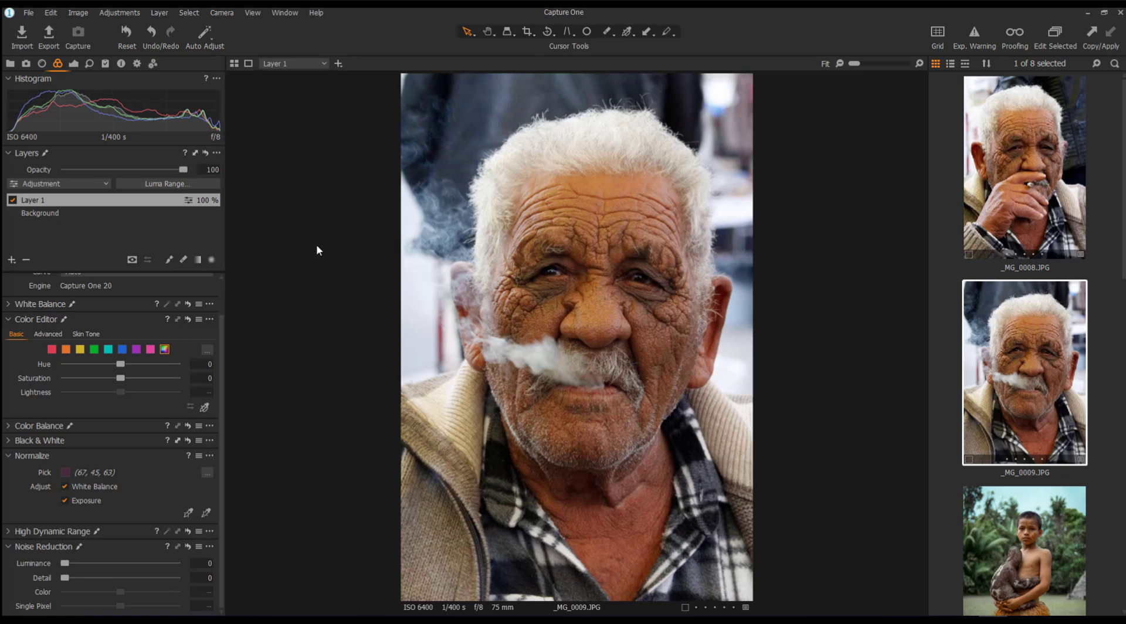
Step: Look through the available workspace layouts without switching to another one
left_click(287, 13)
mouse_move(317, 23)
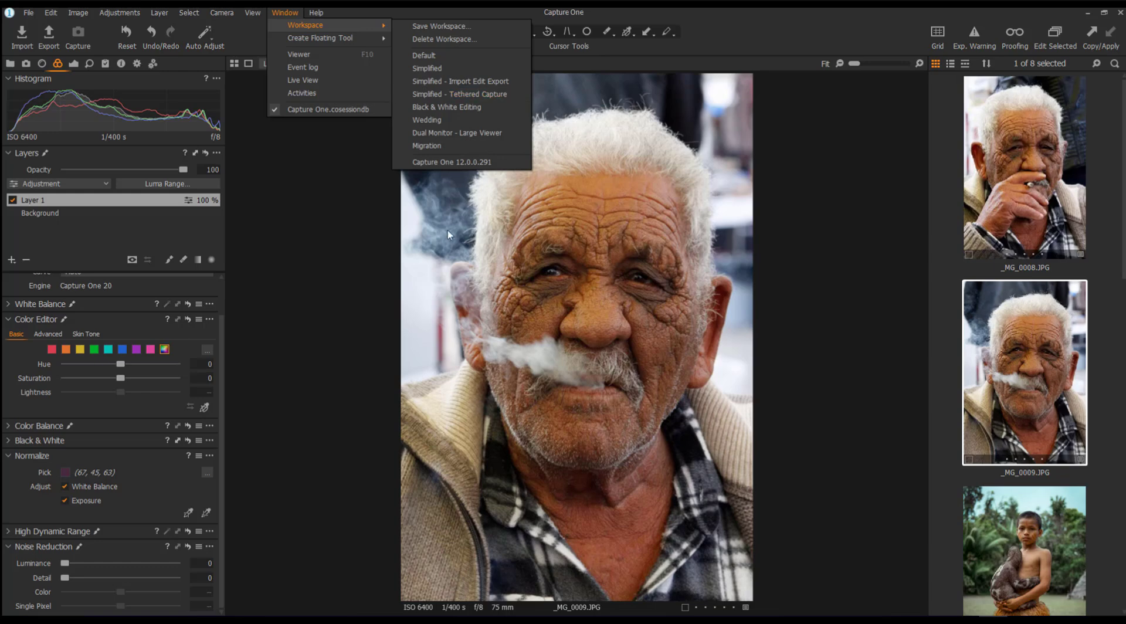
left_click(327, 241)
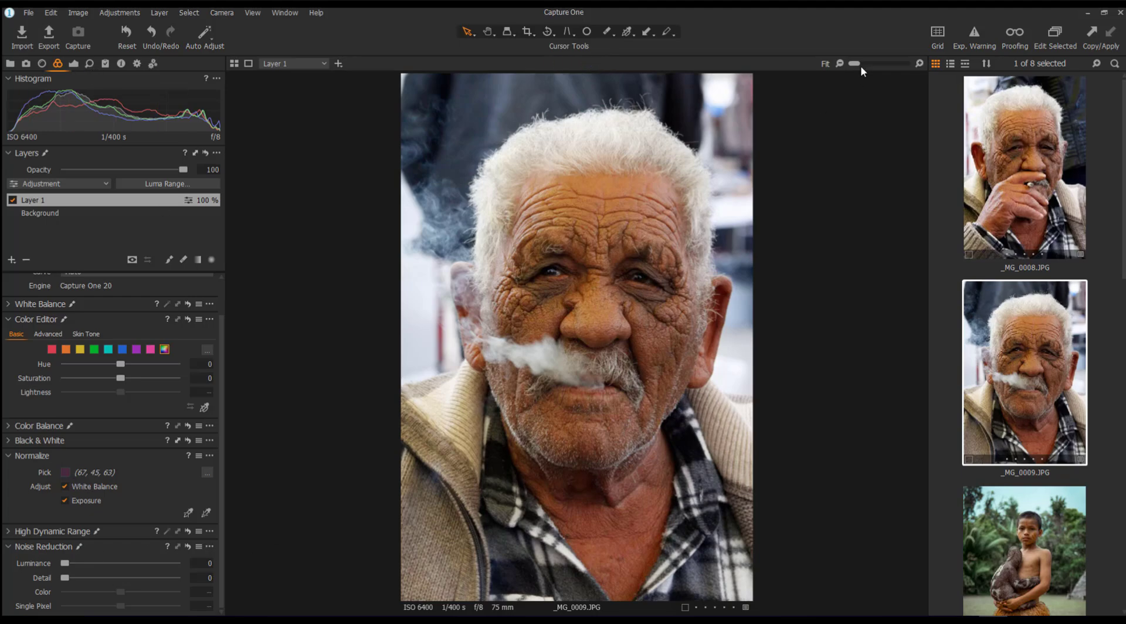
Step: Raise the portrait's luminance noise reduction to 100 and compare the skin detail close up with the adjustment temporarily reset
left_click_drag(860, 65, 872, 65)
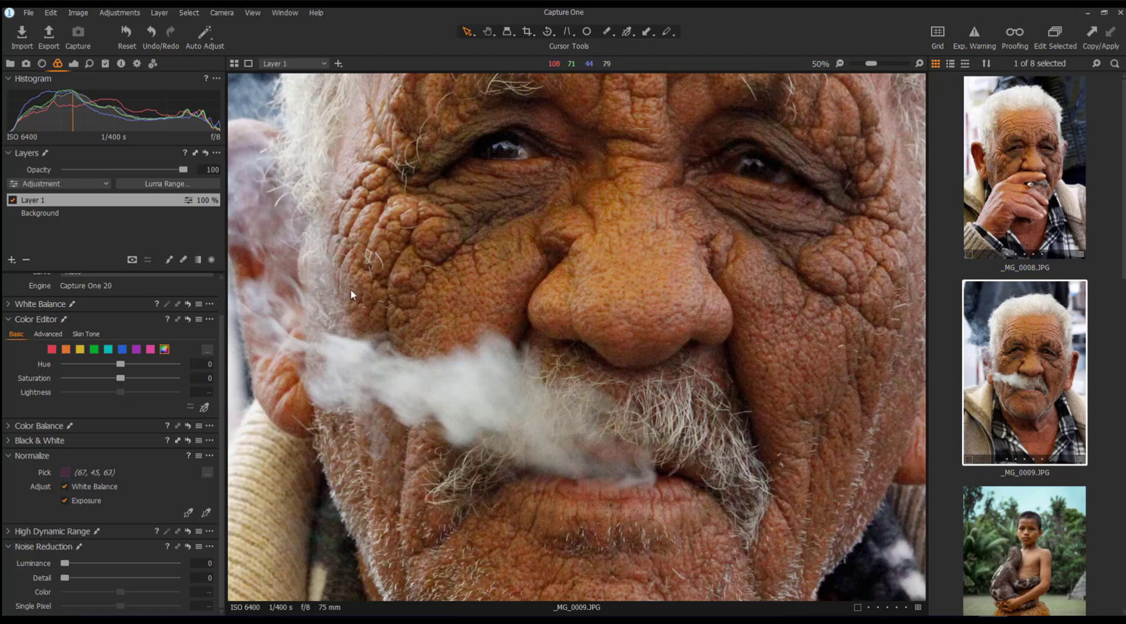
scroll(512, 208, "up", 1)
scroll(513, 206, "up", 1)
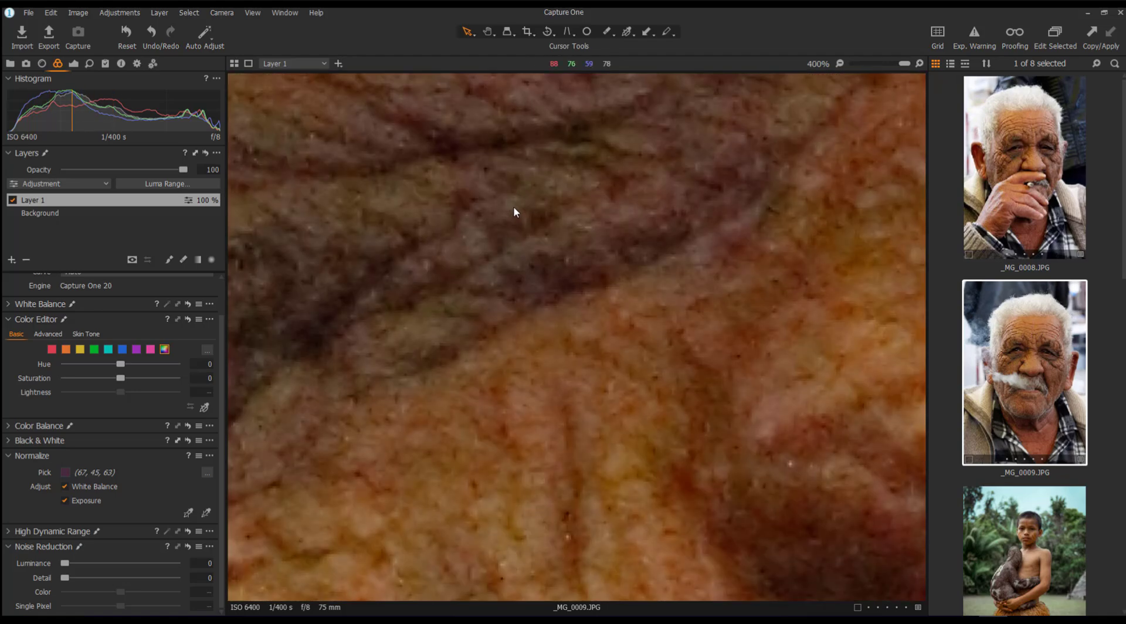
scroll(516, 203, "down", 1)
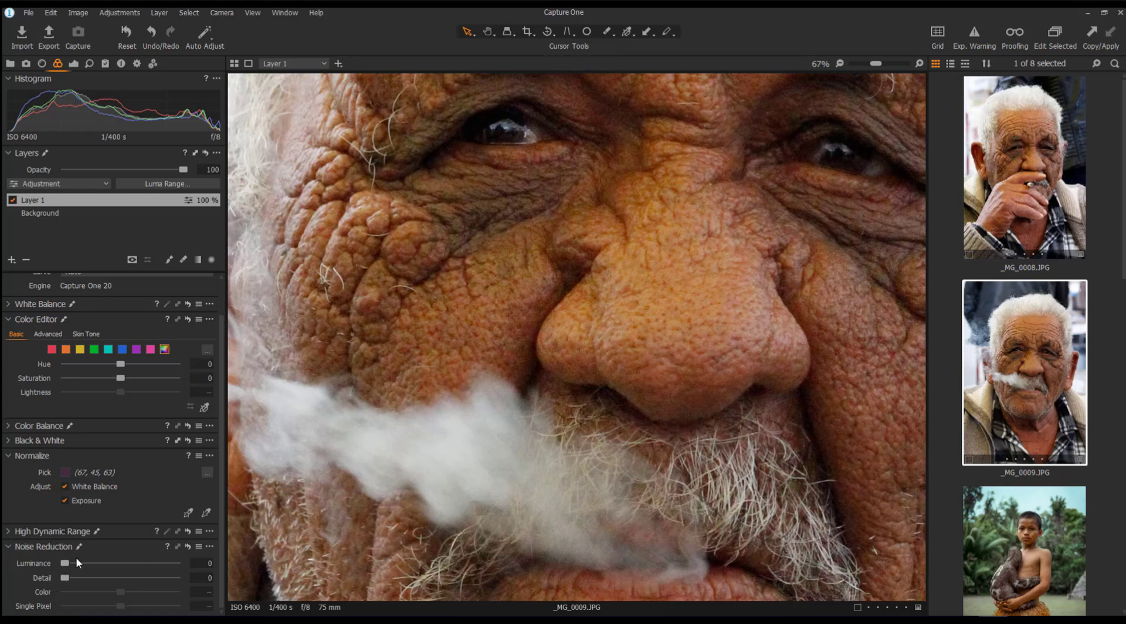
left_click_drag(77, 558, 145, 567)
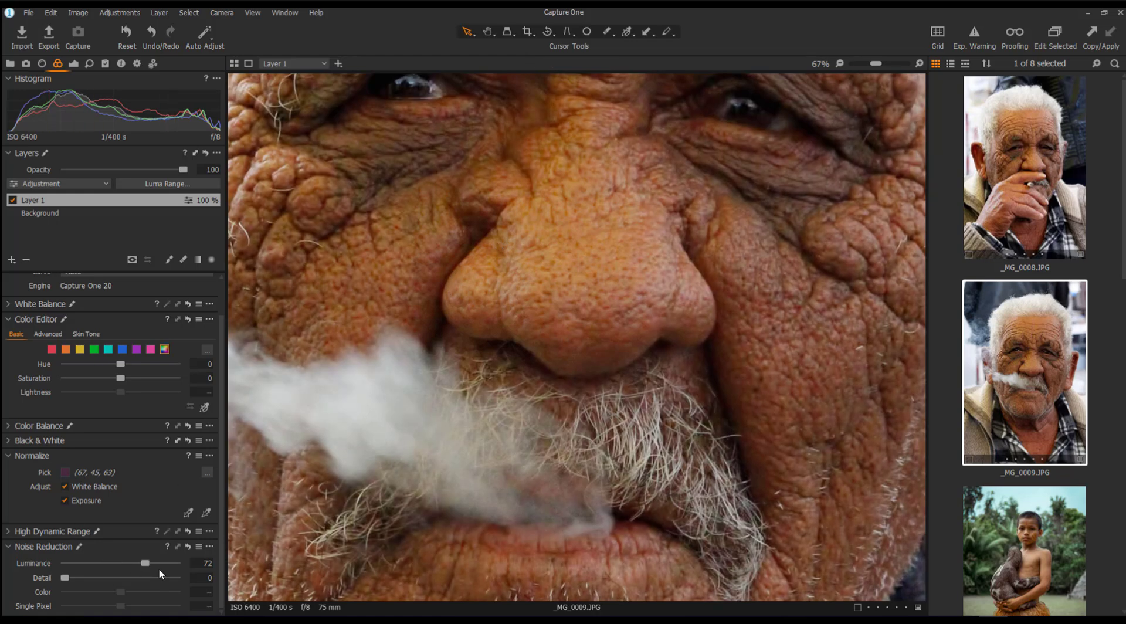
key("ctrl+plus")
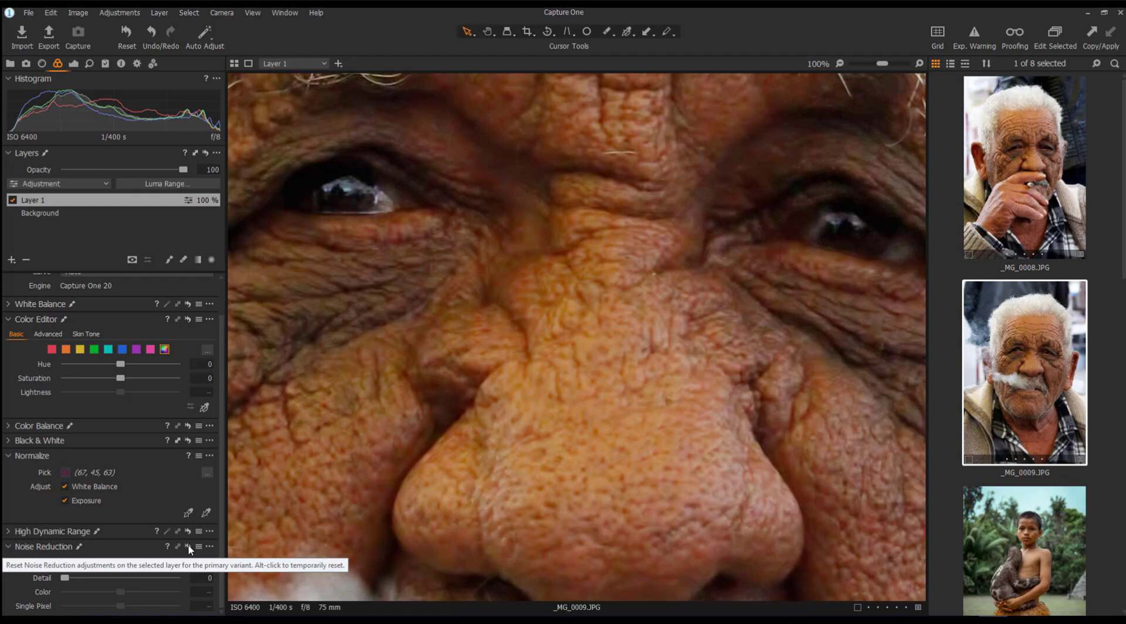
left_click(189, 546, "alt")
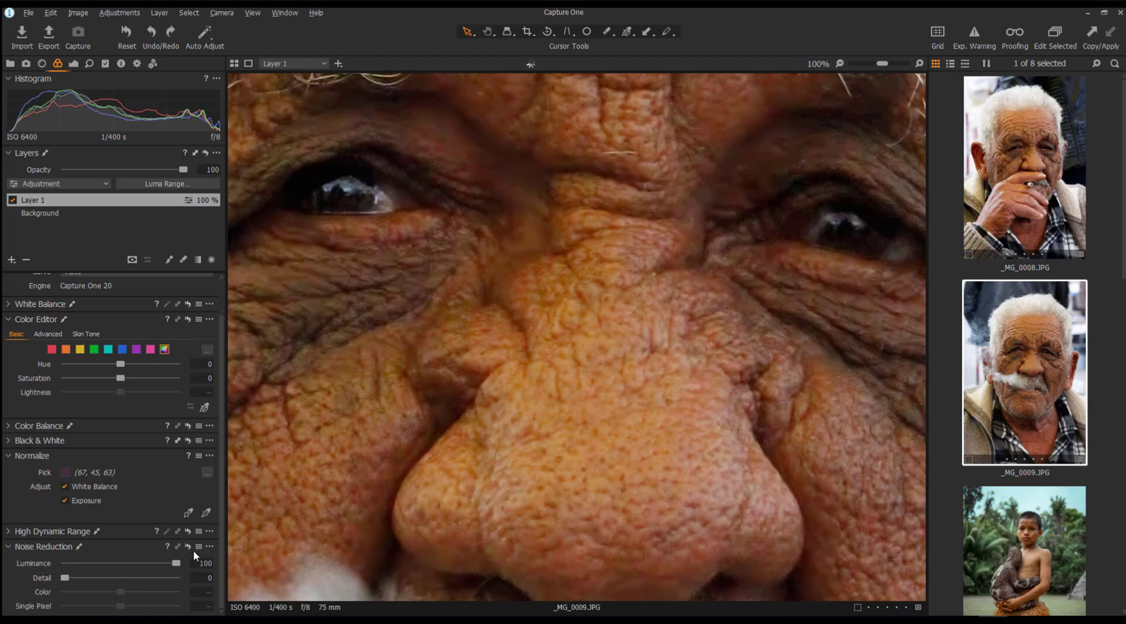
left_click(188, 547)
Step: Try a noise reduction detail of 37, compare it with the unadjusted image, and return the detail to 0
left_click_drag(64, 578, 106, 579)
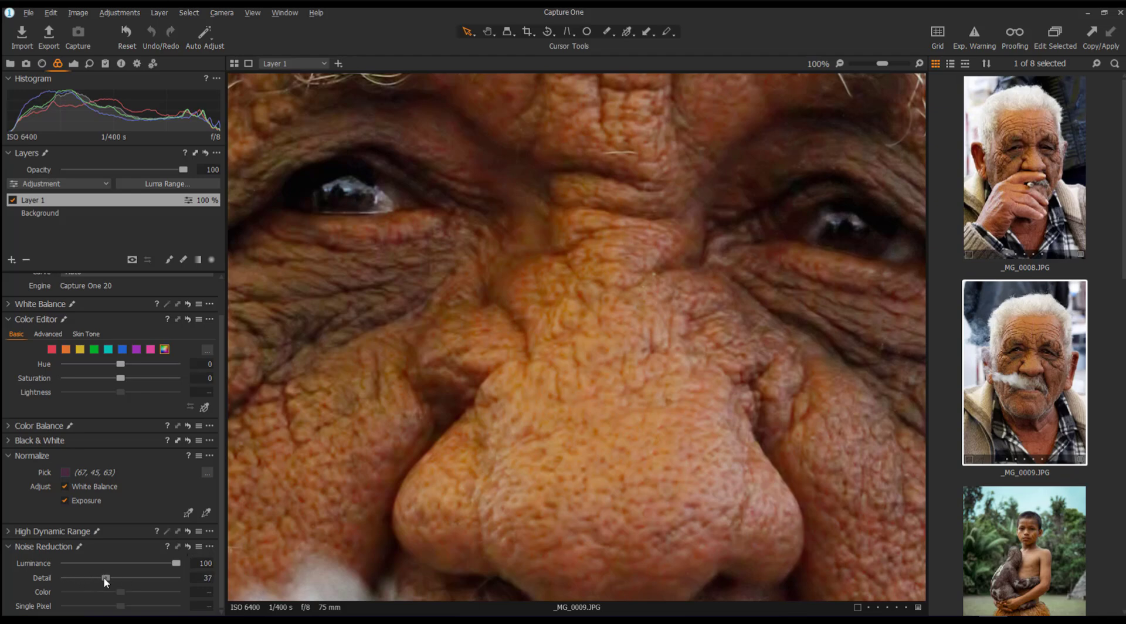
left_click(189, 547)
left_click_drag(190, 550, 190, 551)
left_click_drag(106, 578, 45, 579)
key("ctrl+0")
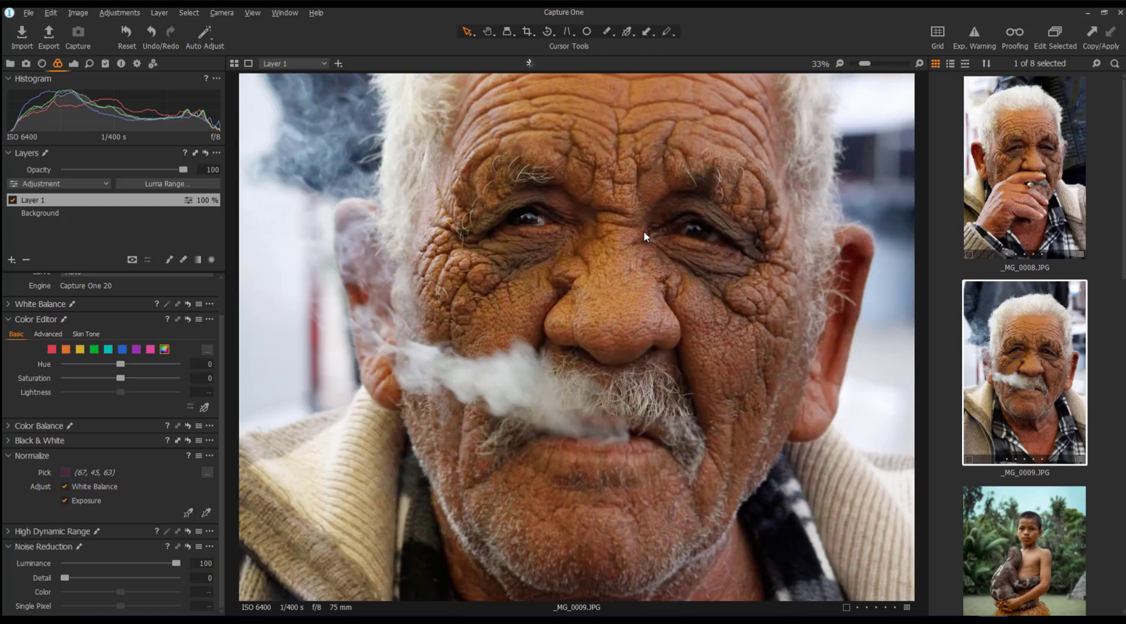
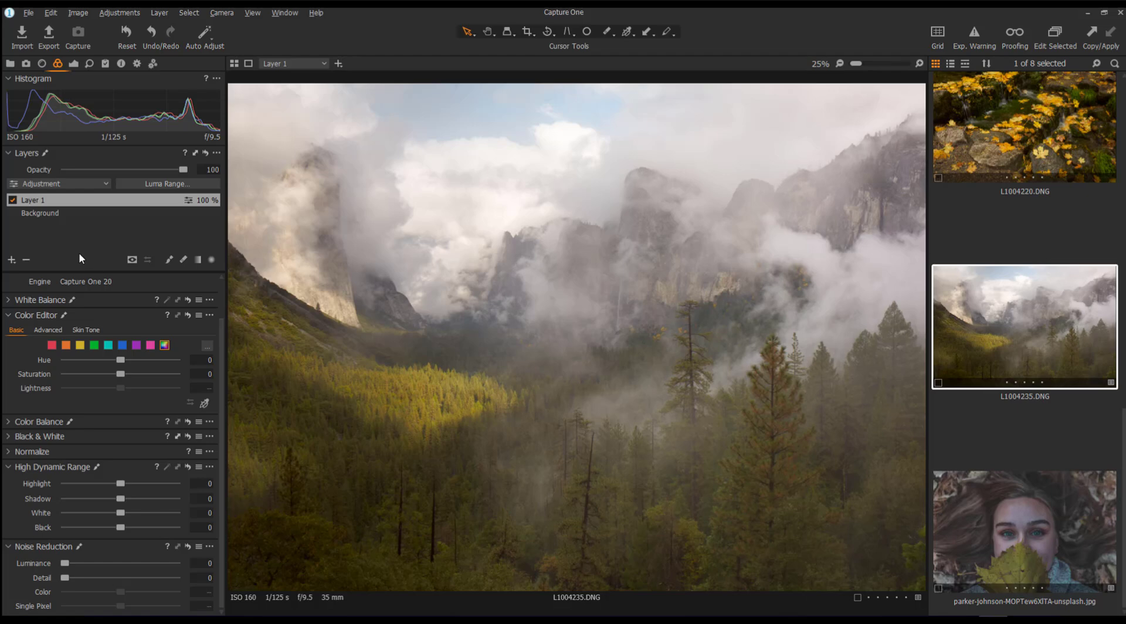
Step: Show the Layer 1 mask on L1004235.DNG and hide it again
key("m")
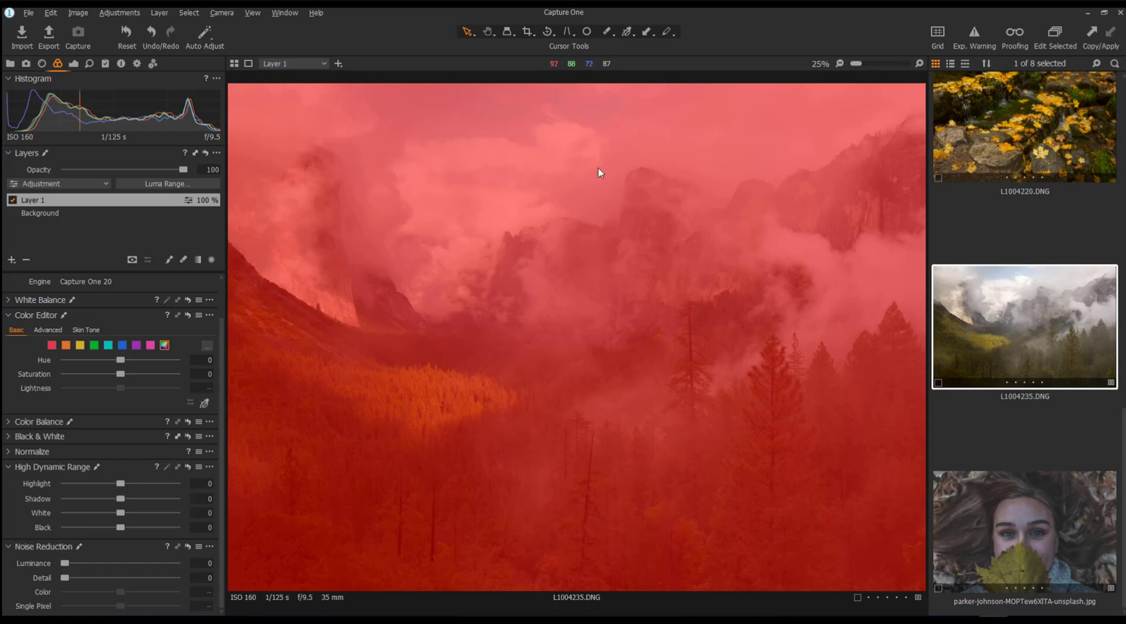
key("m")
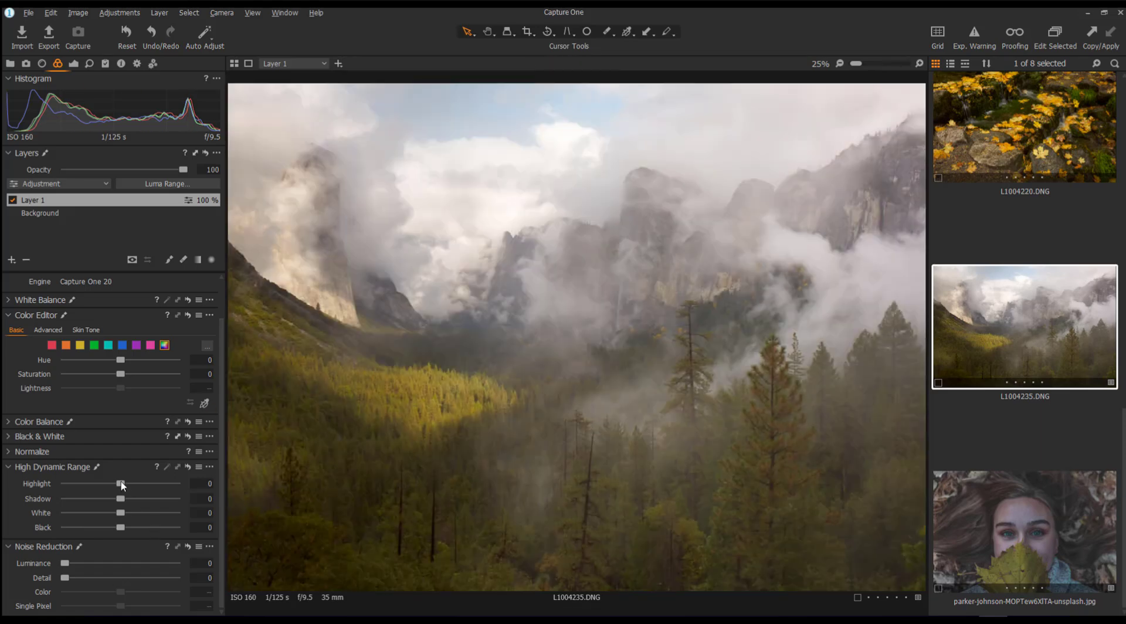
Step: Try a High Dynamic Range highlight of 33 on Layer 1, reset the tool, and set the highlight to -100
mouse_move(121, 483)
left_mouse_down()
mouse_move(159, 490)
mouse_move(139, 488)
left_mouse_up()
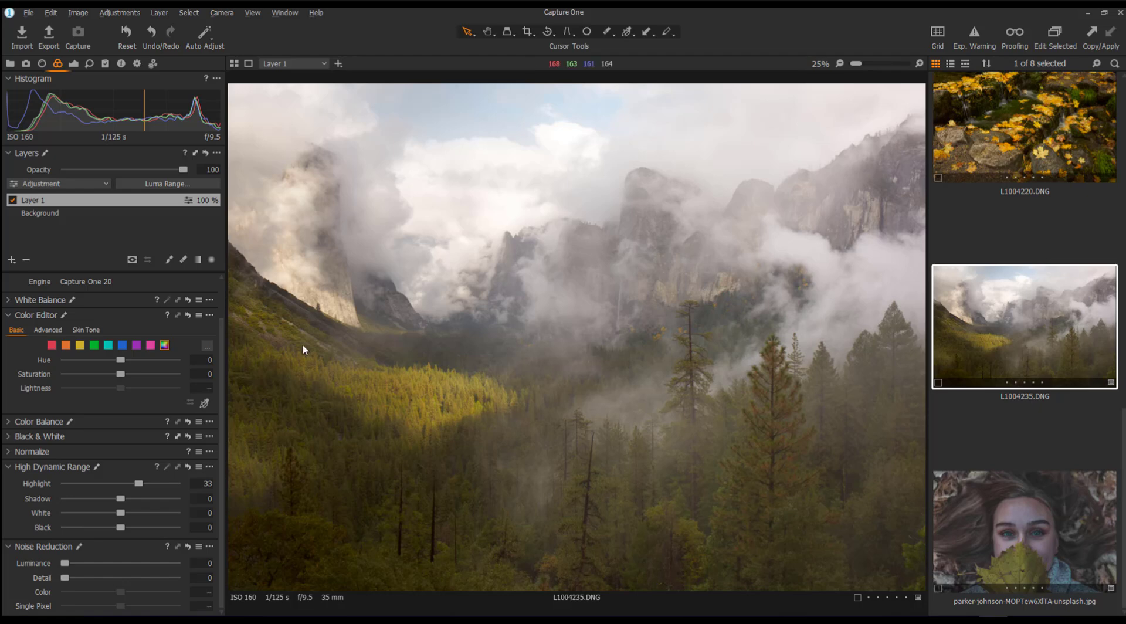
left_click(189, 466)
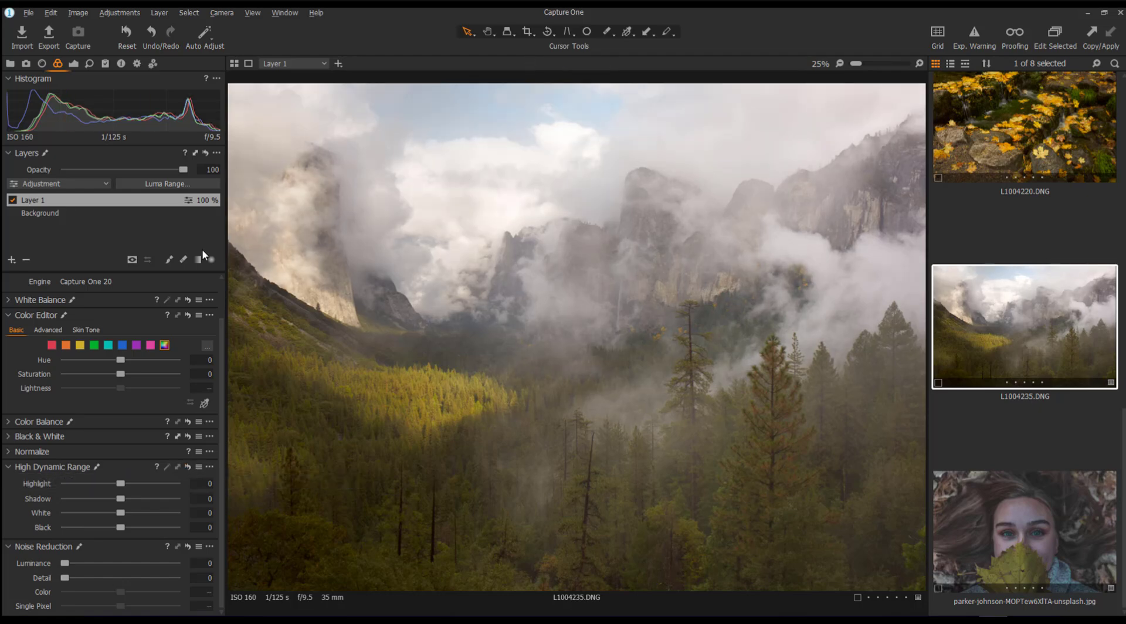
left_click_drag(122, 482, 65, 482)
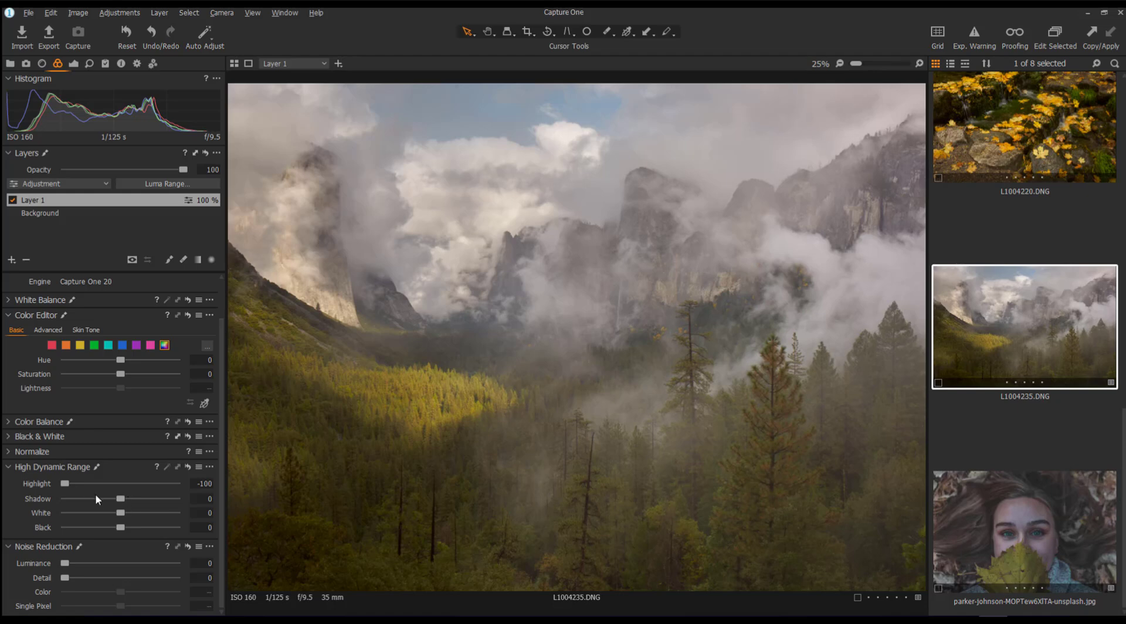
Step: Set Layer 1's High Dynamic Range shadow to -39, and on the Exposure version set black to 44 and white to -11
mouse_move(125, 500)
left_mouse_down()
mouse_move(88, 500)
mouse_move(102, 501)
left_mouse_up()
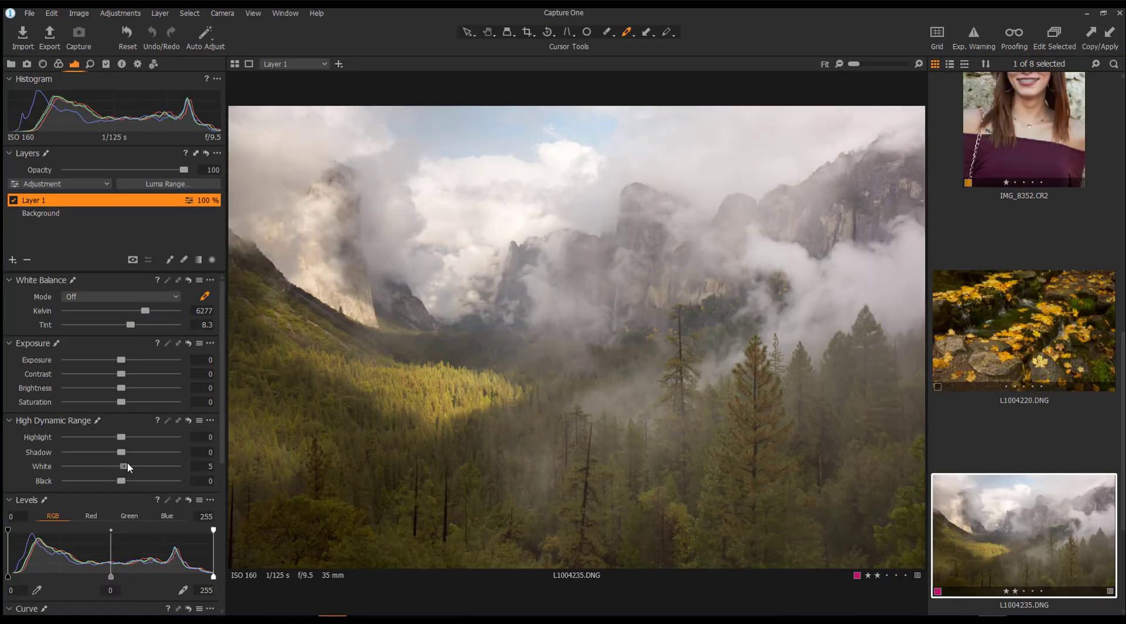
left_click_drag(123, 482, 147, 480)
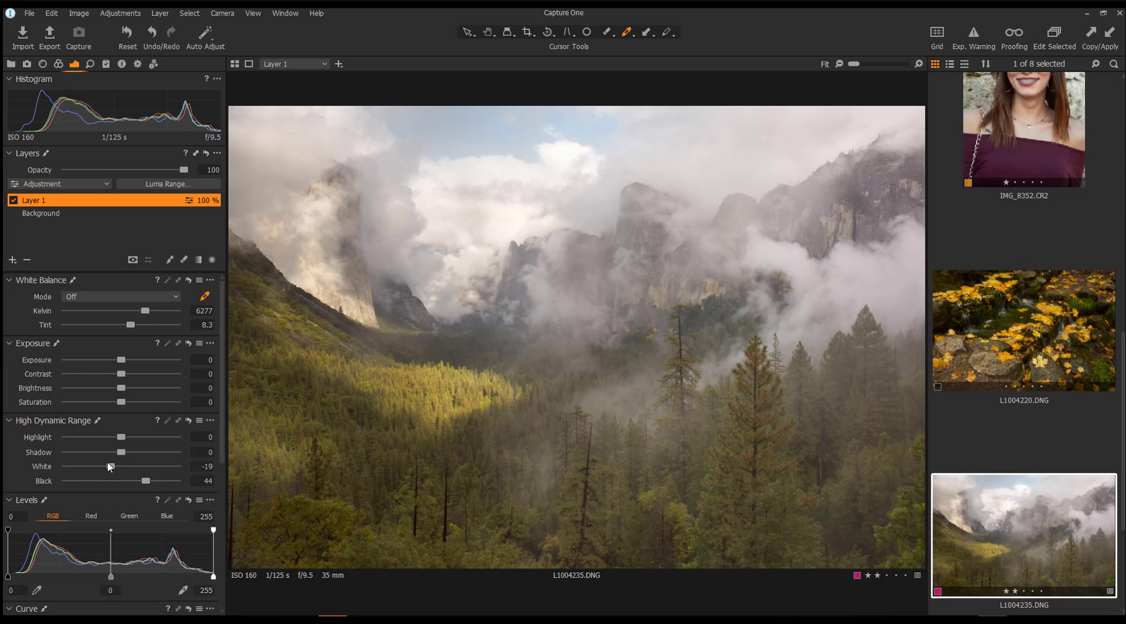
mouse_move(113, 468)
left_mouse_down()
mouse_move(90, 466)
mouse_move(115, 468)
left_mouse_up()
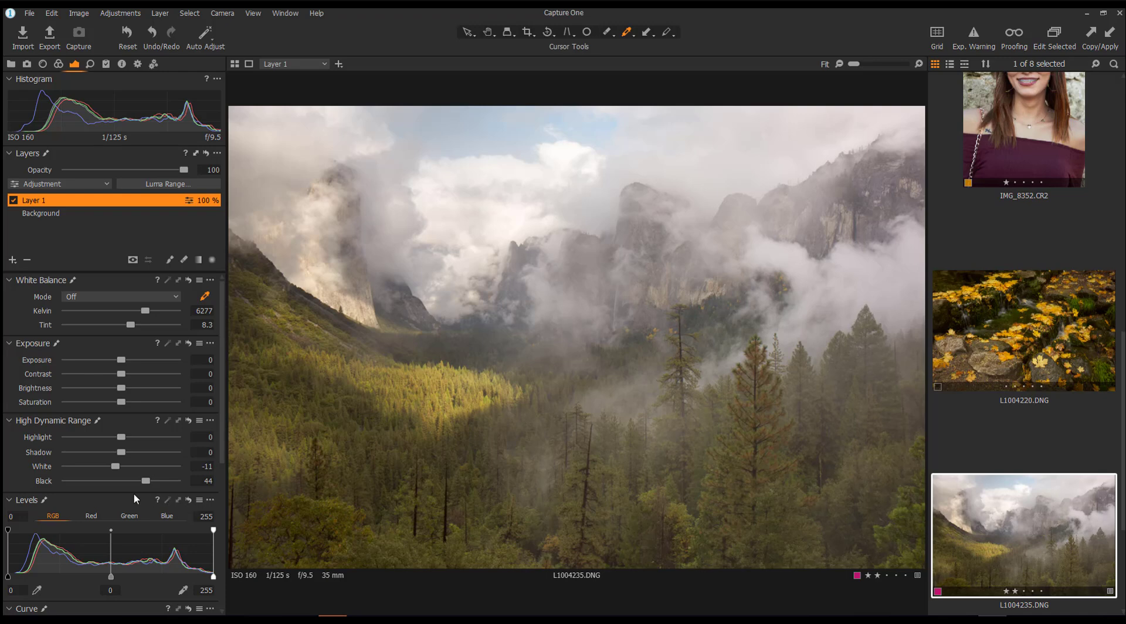
Step: Apply automatic levels to the Background layer of L1004235.DNG and compare the image with the levels reset
left_click(76, 214)
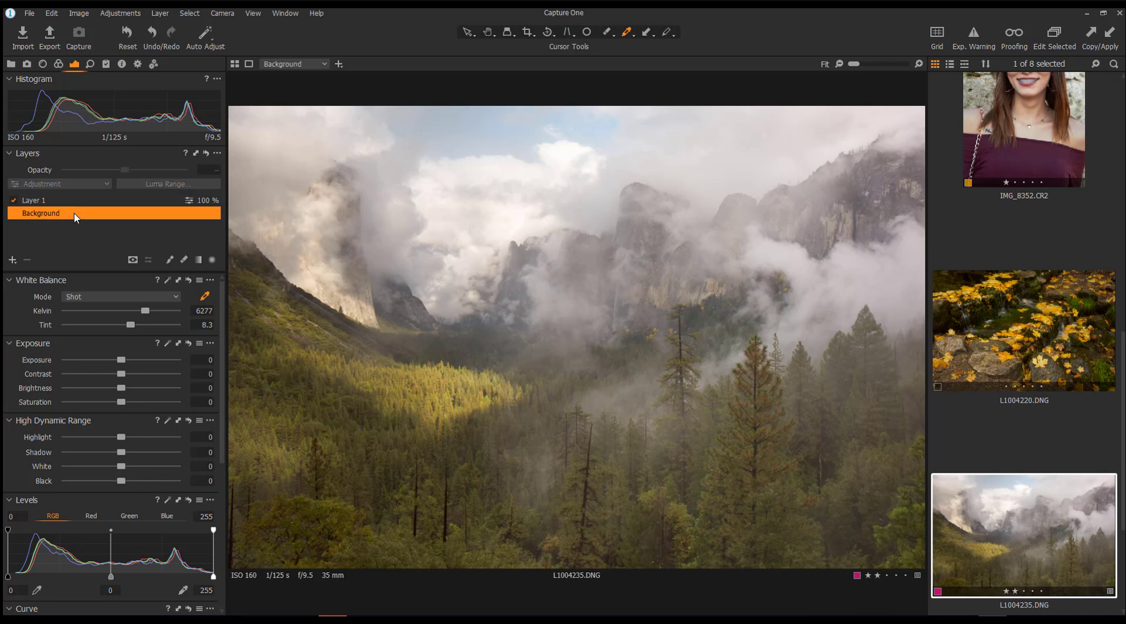
left_click(169, 501)
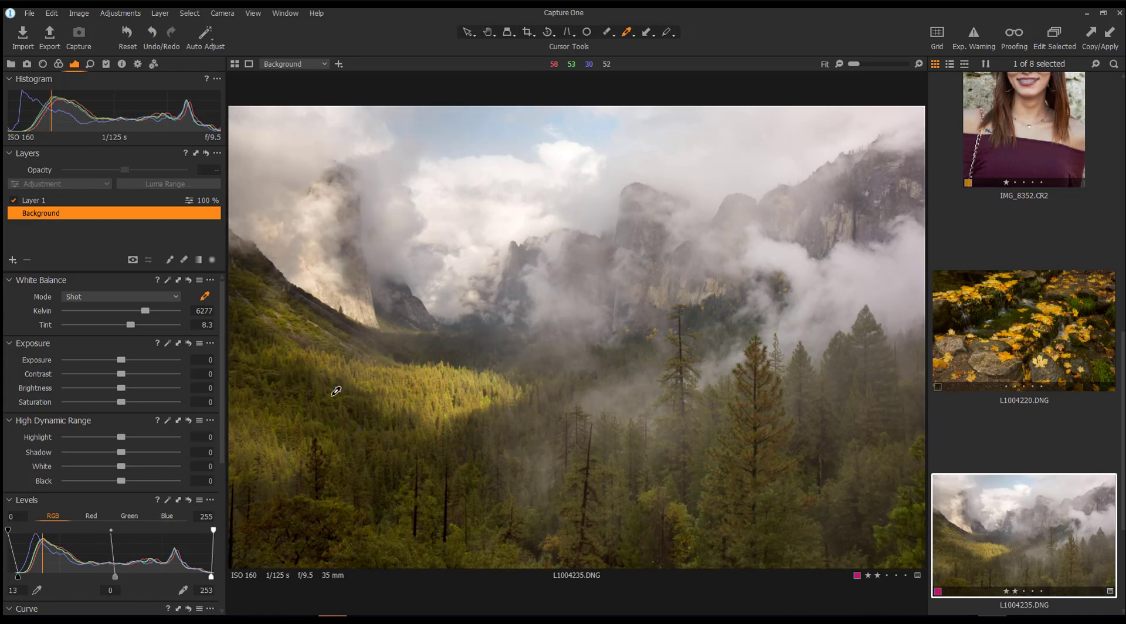
left_click(187, 500)
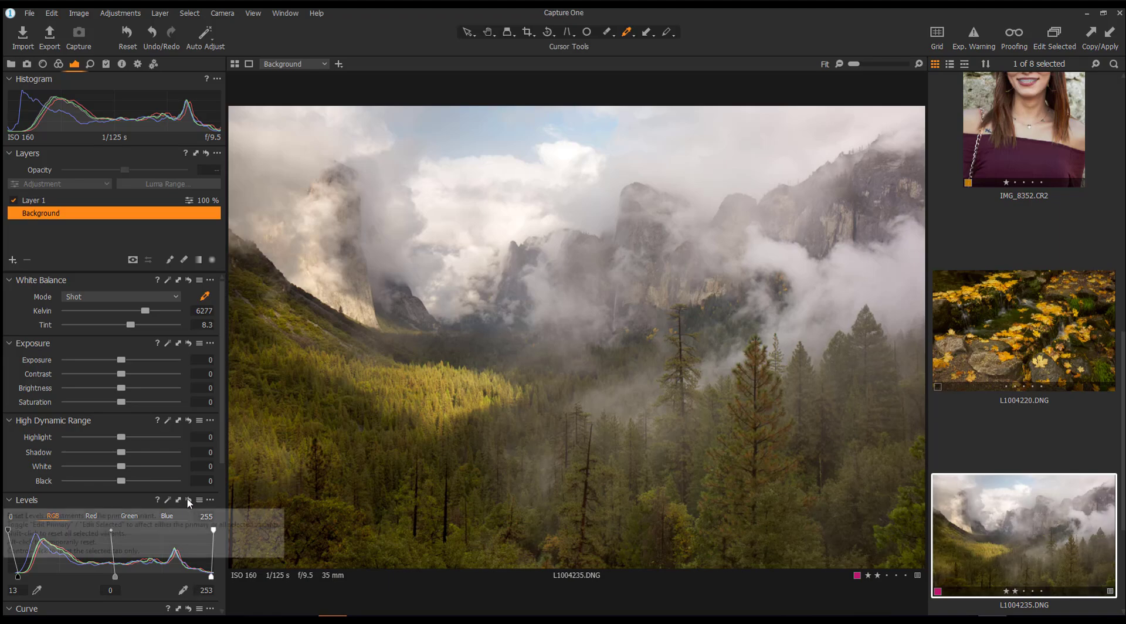
left_click(169, 501)
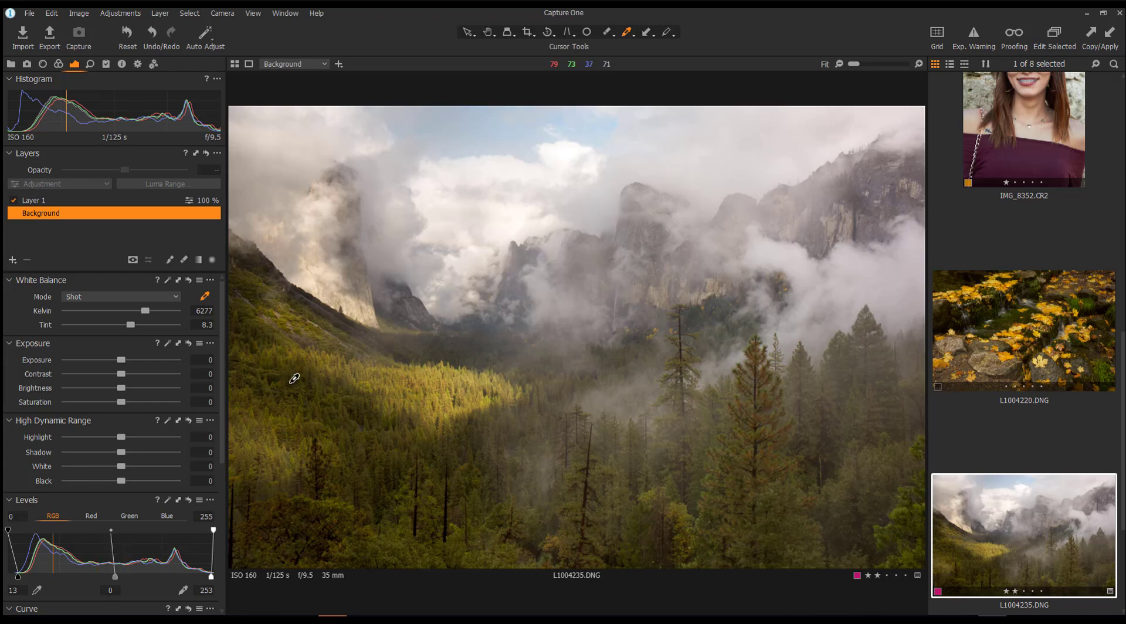
left_click(189, 501)
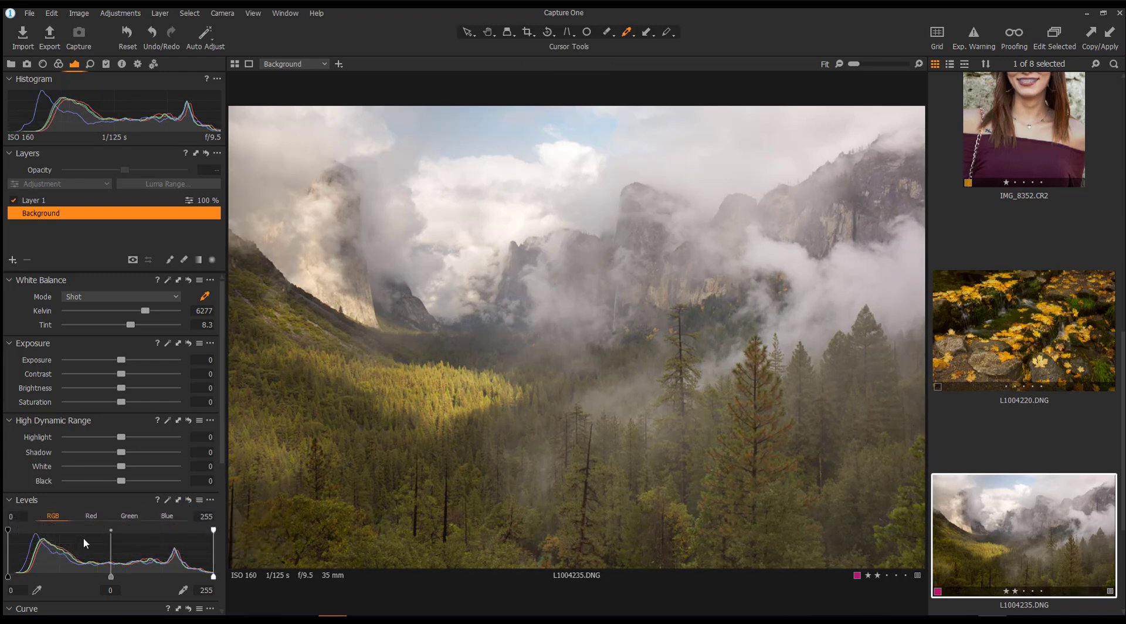
left_click(168, 500)
left_click_drag(8, 529, 27, 534)
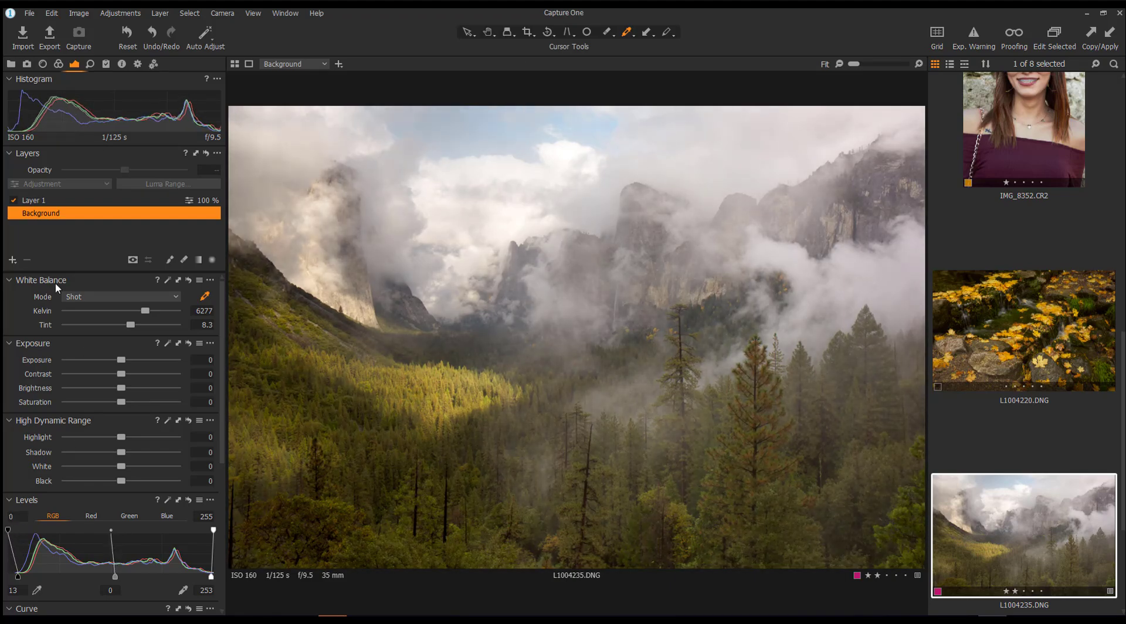
Step: Set the white balance of IMG_8352.CR2 by sampling the woman's front tooth, and compare it with the portrait temporarily reset
key("Left")
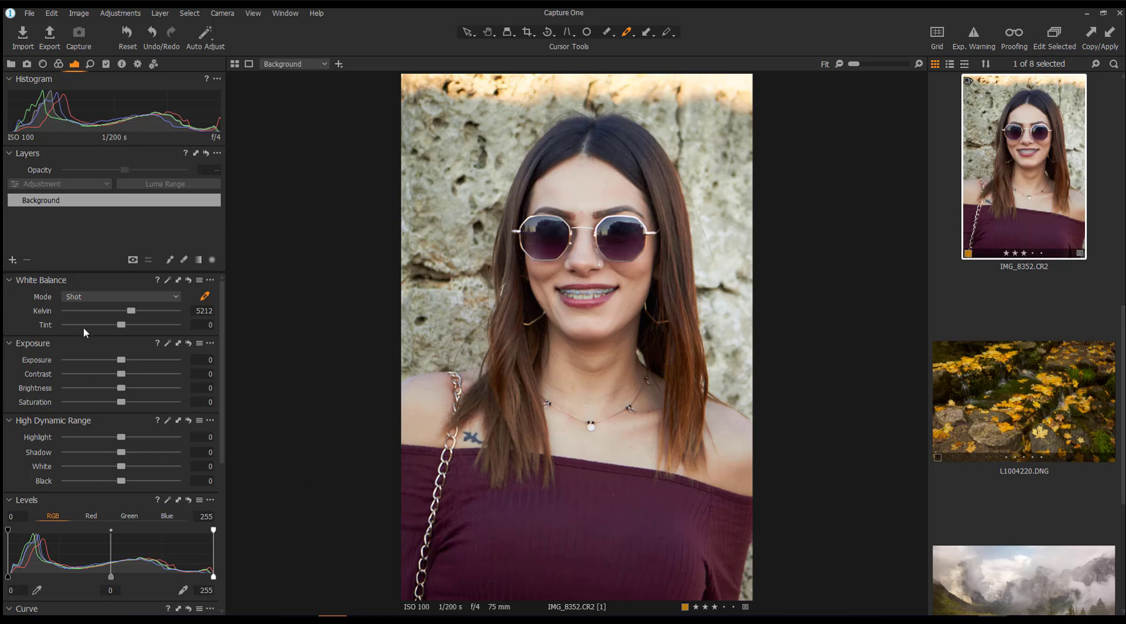
left_click(206, 297)
scroll(463, 228, "up", 3)
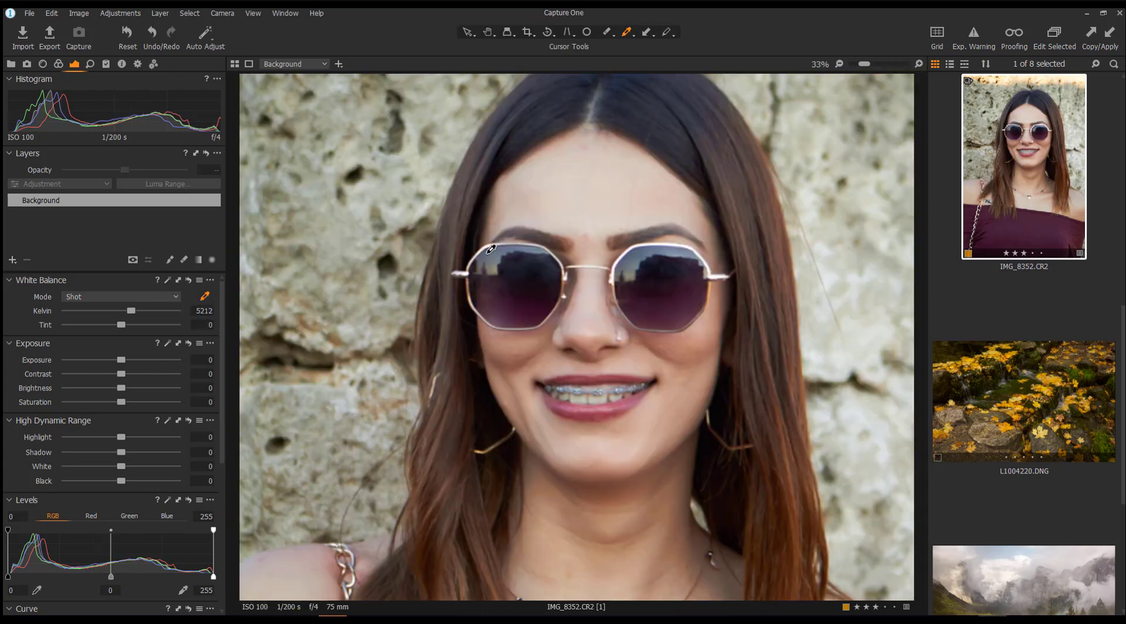
scroll(598, 299, "down", 3)
scroll(535, 326, "up", 4)
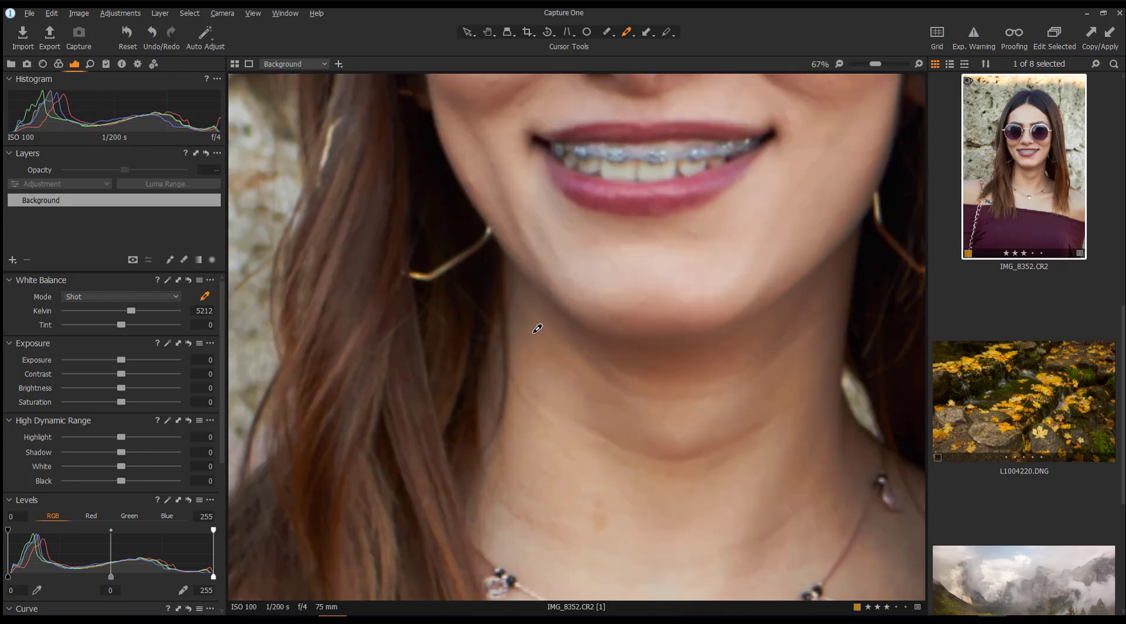
scroll(405, 223, "down", 4)
scroll(604, 428, "up", 5)
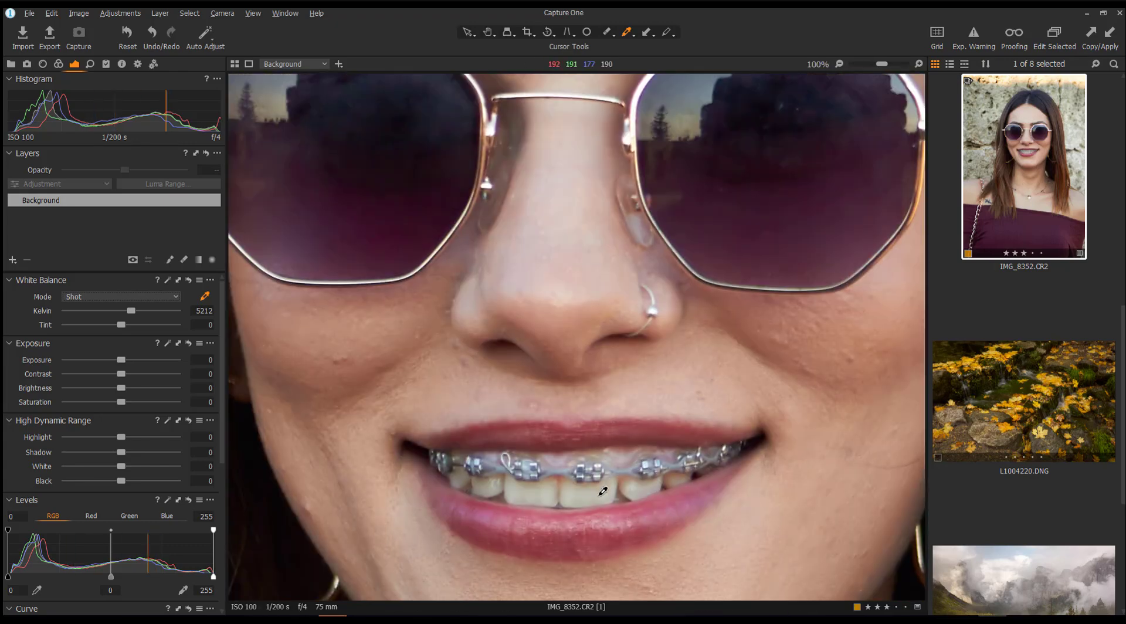
left_click(603, 492)
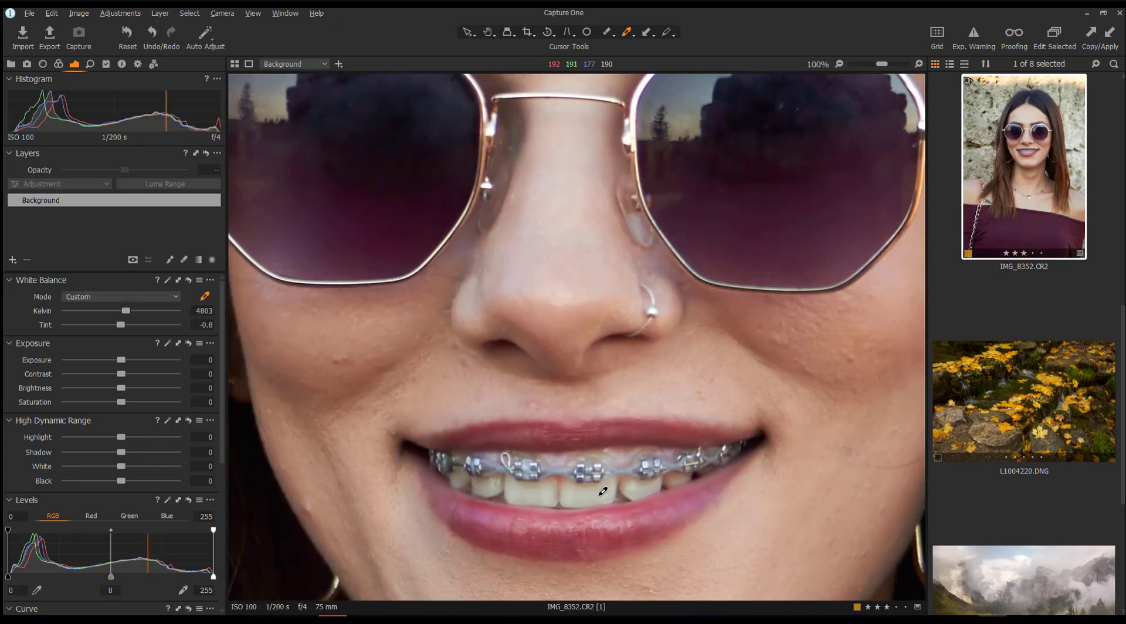
scroll(610, 398, "down", 5)
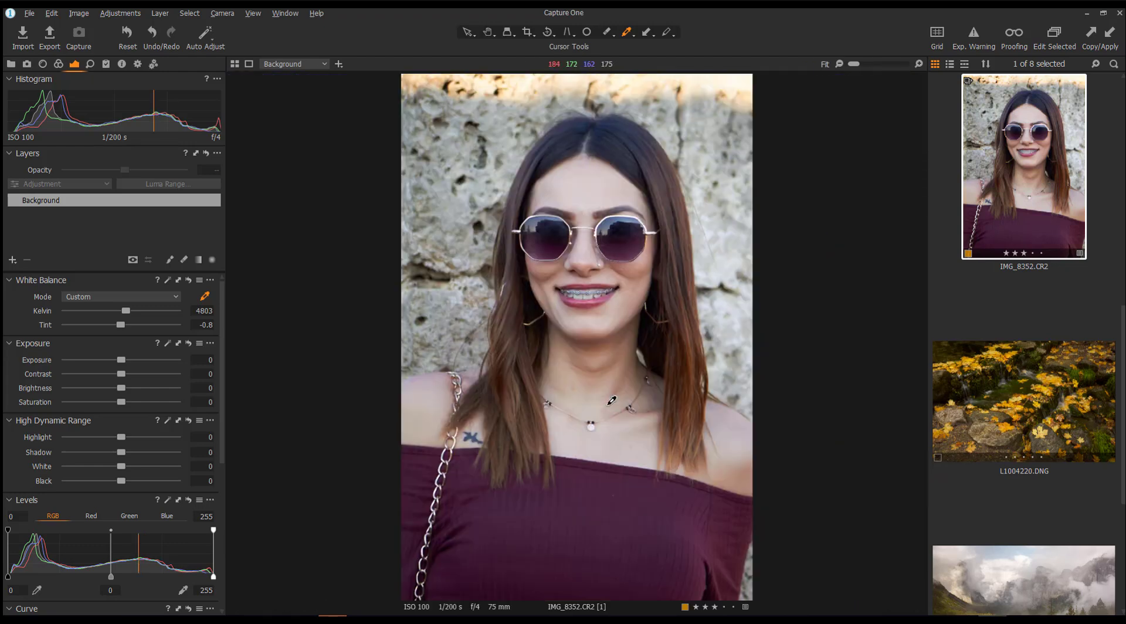
left_click(128, 32)
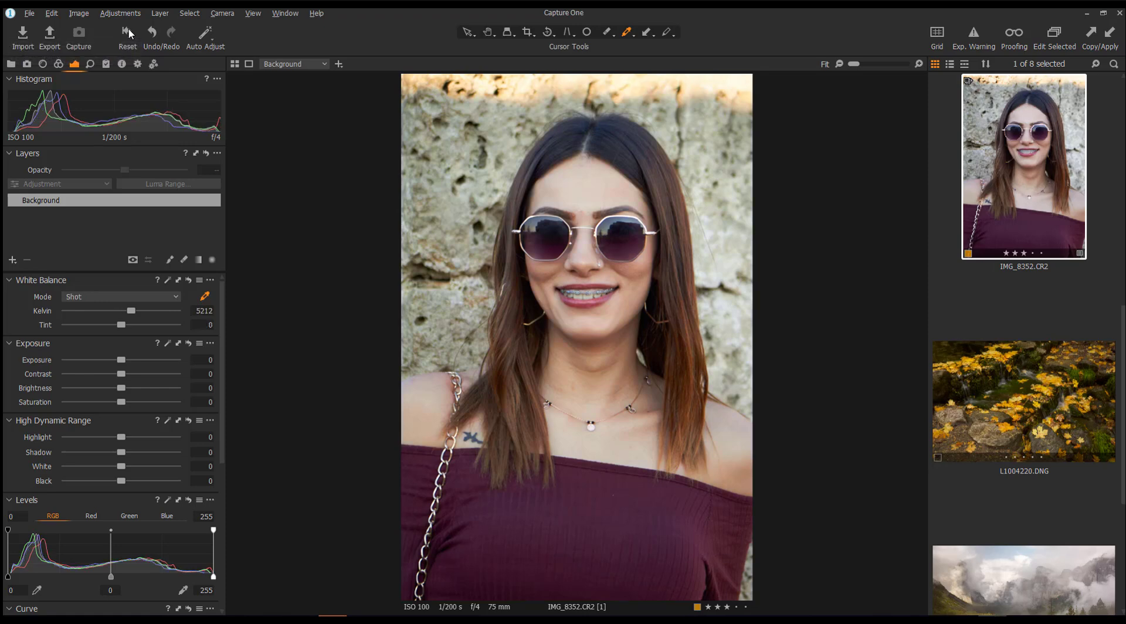
key("ctrl+z")
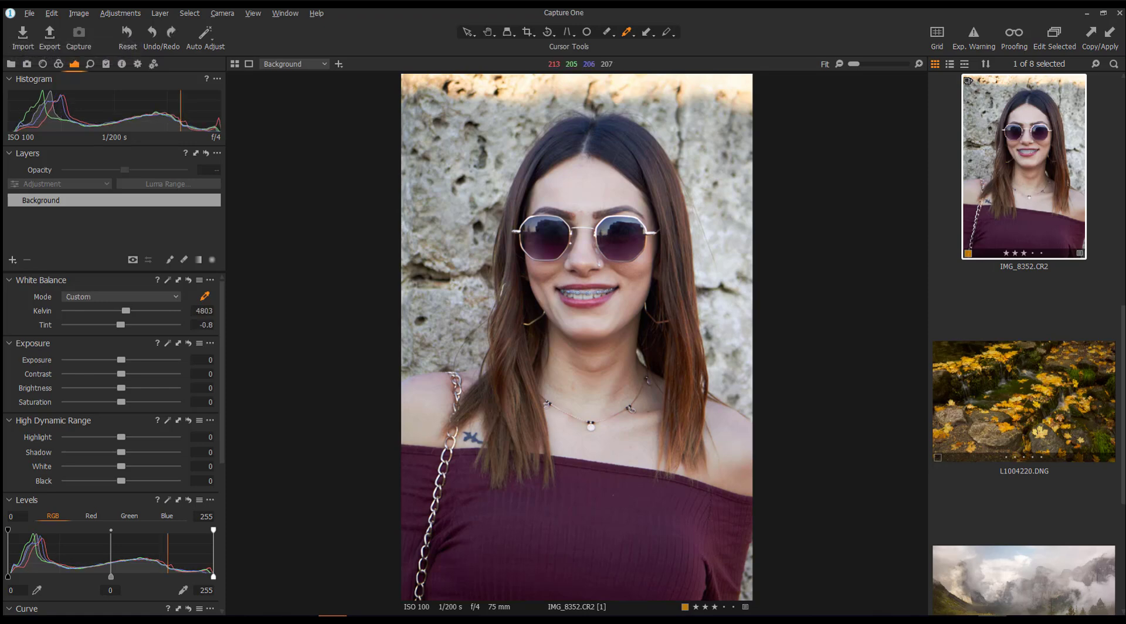
Step: Set the white balance of the photo of the boy holding a sloth by sampling the sky, and compare it with the image reset
scroll(1067, 340, "up", 5)
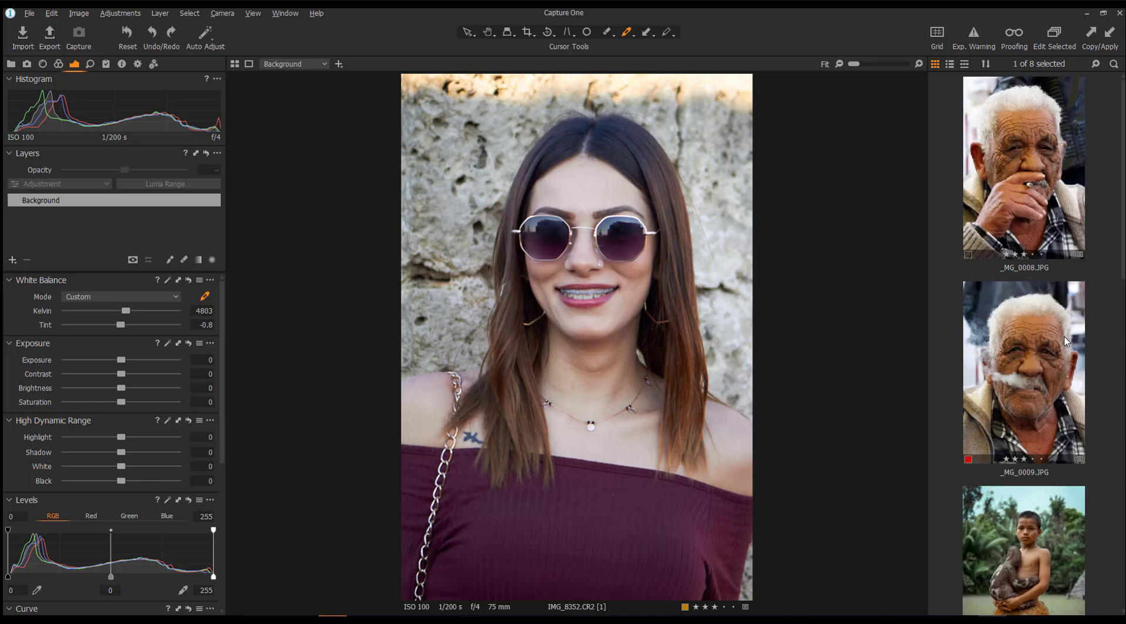
left_click(1030, 517)
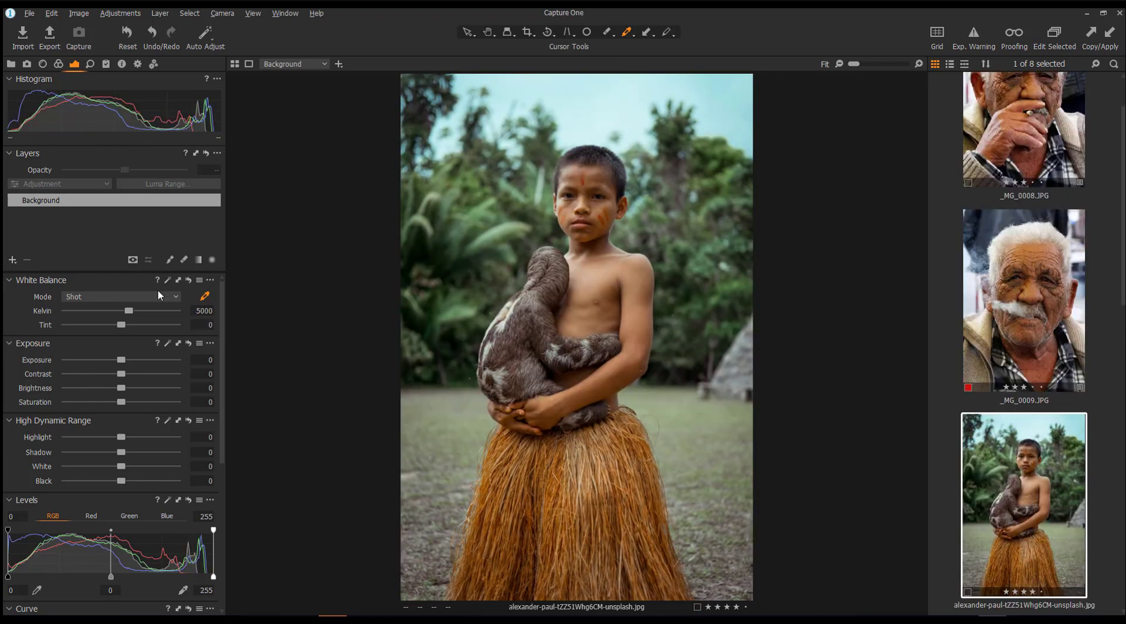
left_click(203, 296)
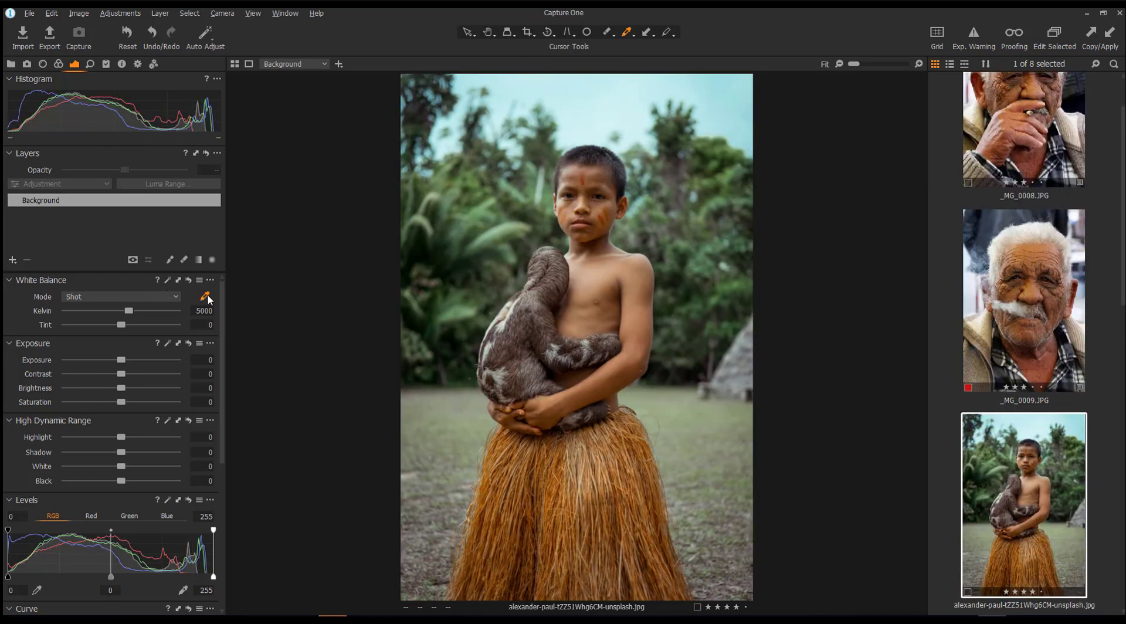
left_click(626, 111)
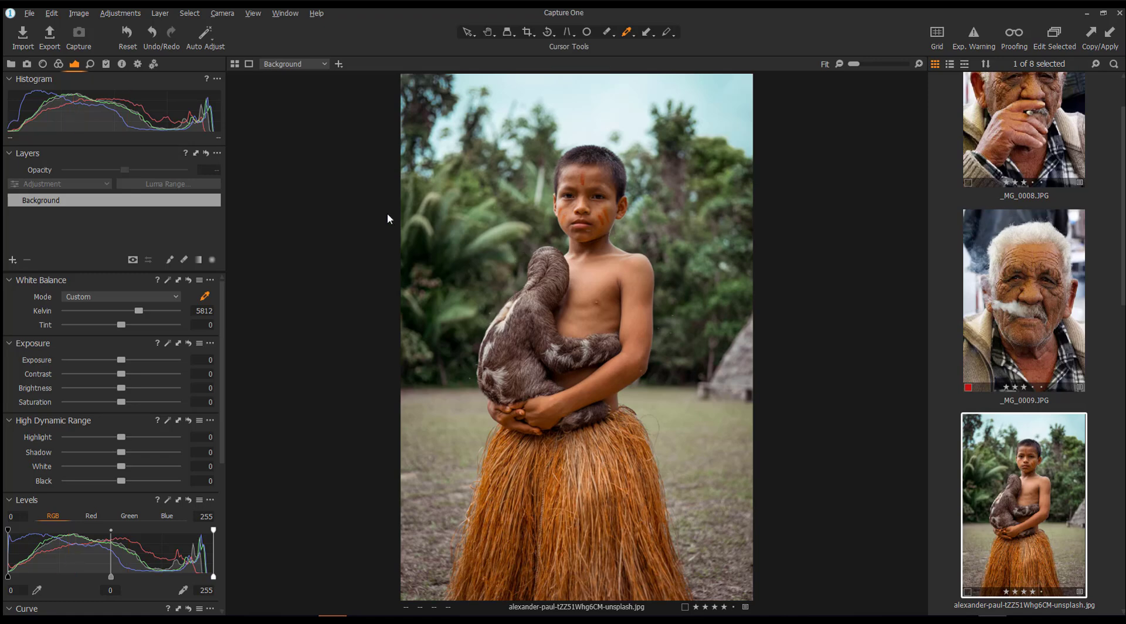
left_click(129, 31)
key("ctrl+z")
left_click(129, 33)
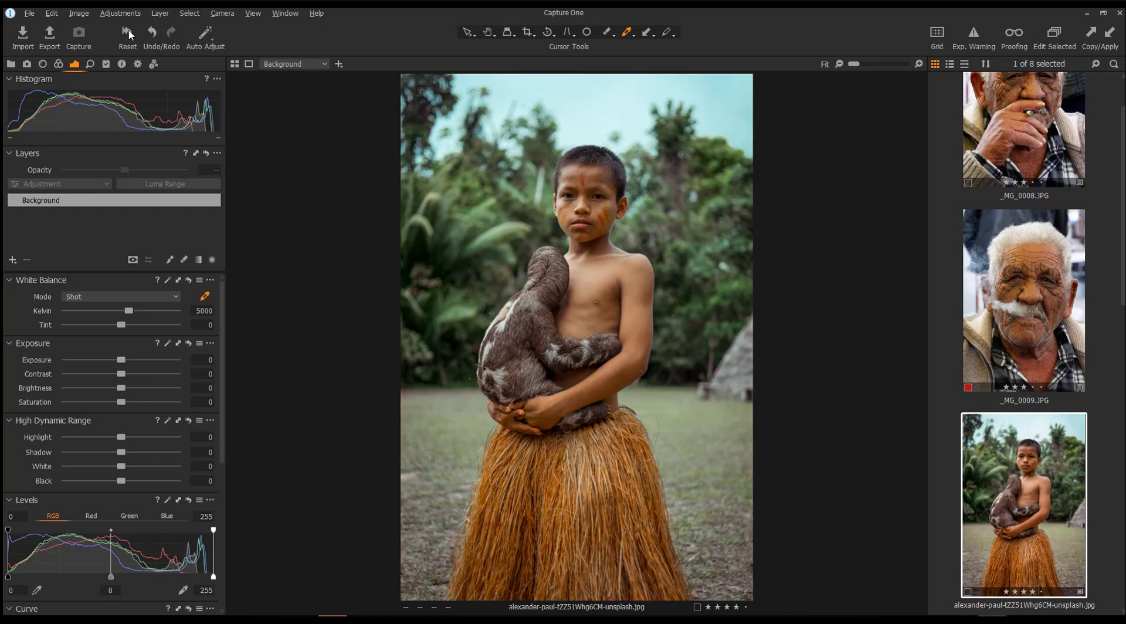
key("ctrl+z")
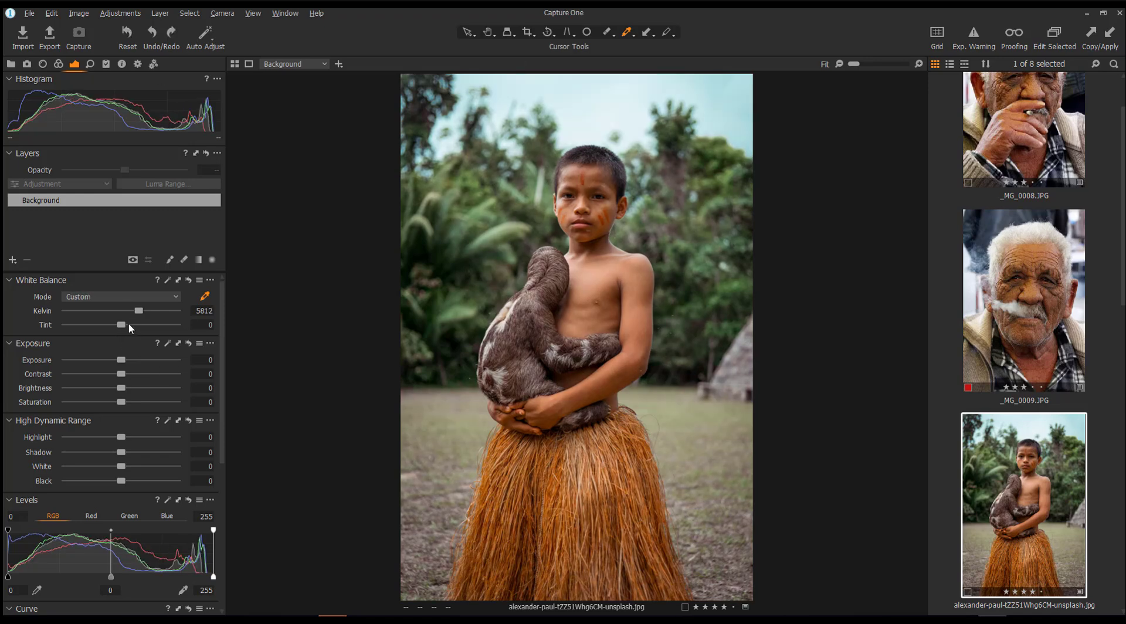
left_click_drag(126, 327, 135, 311)
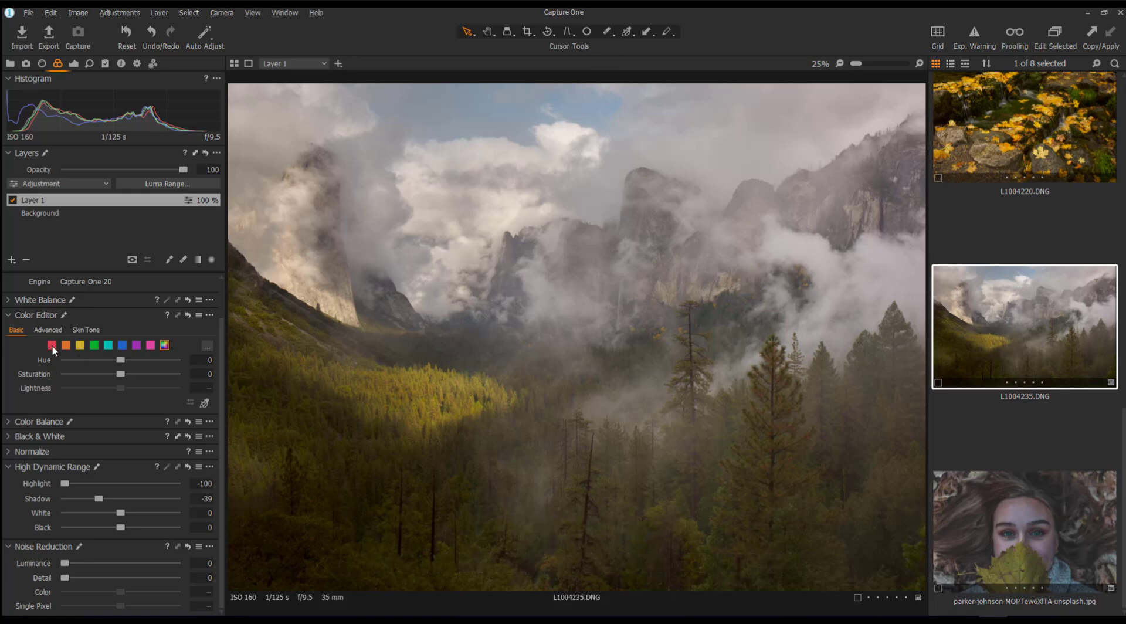
Step: Reset Layer 1's High Dynamic Range on L1004235.DNG and brighten the forest's yellow tones with the Direct Color Editor, hue 0.3 and saturation -0.3
left_click(188, 467)
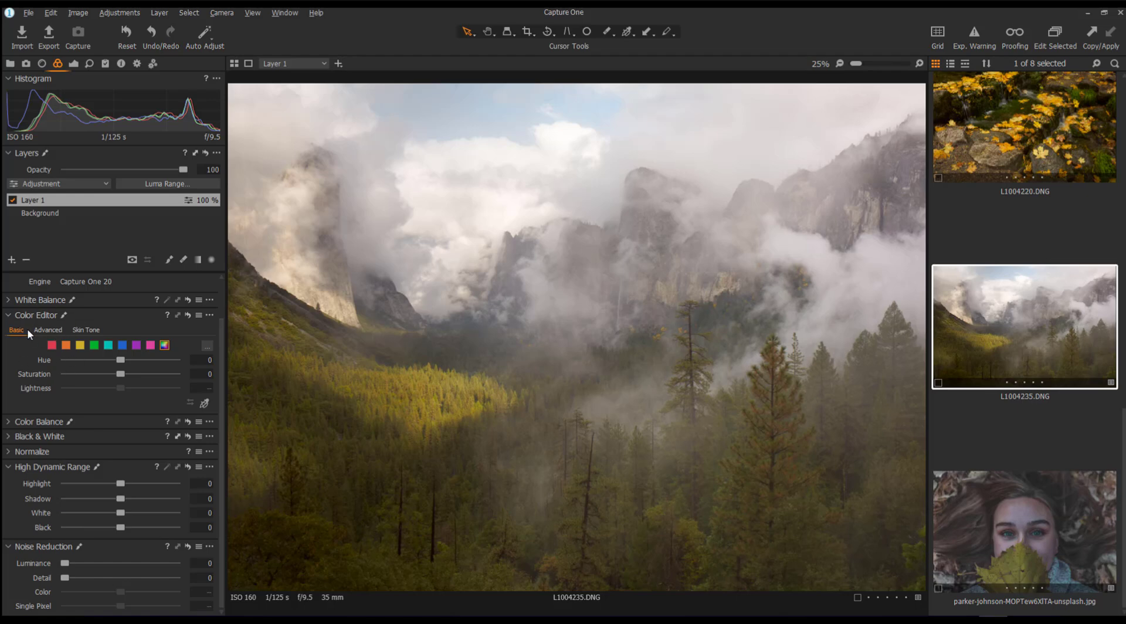
left_click(208, 404)
left_click_drag(336, 453, 339, 453)
mouse_move(123, 374)
left_mouse_down()
mouse_move(144, 373)
mouse_move(94, 373)
mouse_move(118, 373)
left_mouse_up()
left_click(320, 442)
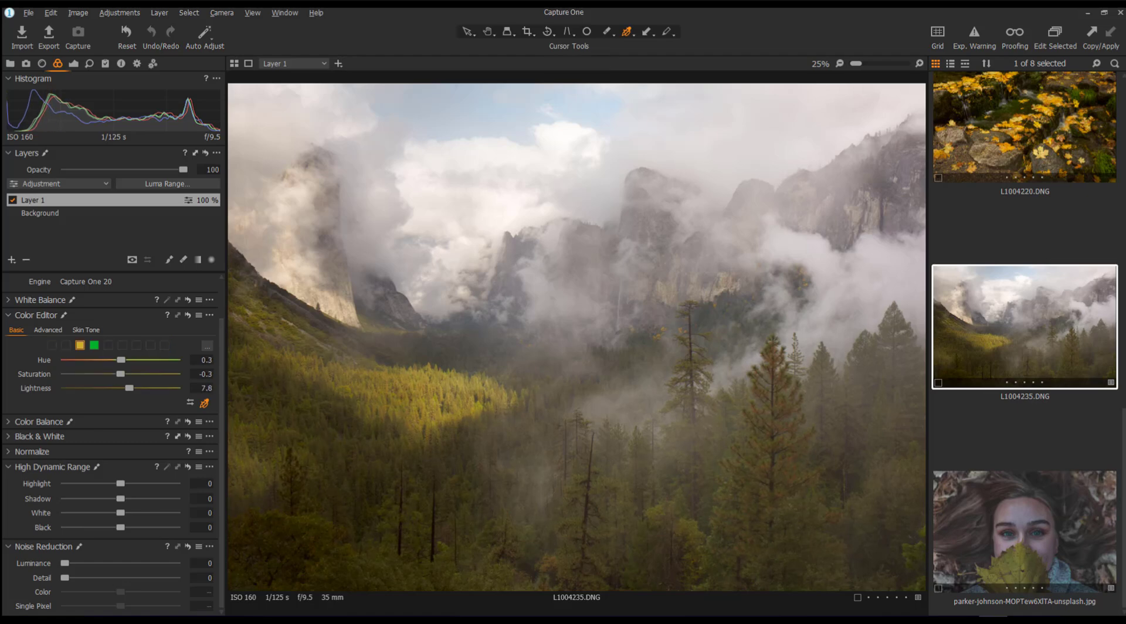
mouse_move(129, 388)
left_mouse_down()
mouse_move(139, 388)
mouse_move(116, 387)
mouse_move(147, 387)
mouse_move(109, 388)
mouse_move(146, 388)
mouse_move(137, 388)
left_mouse_up()
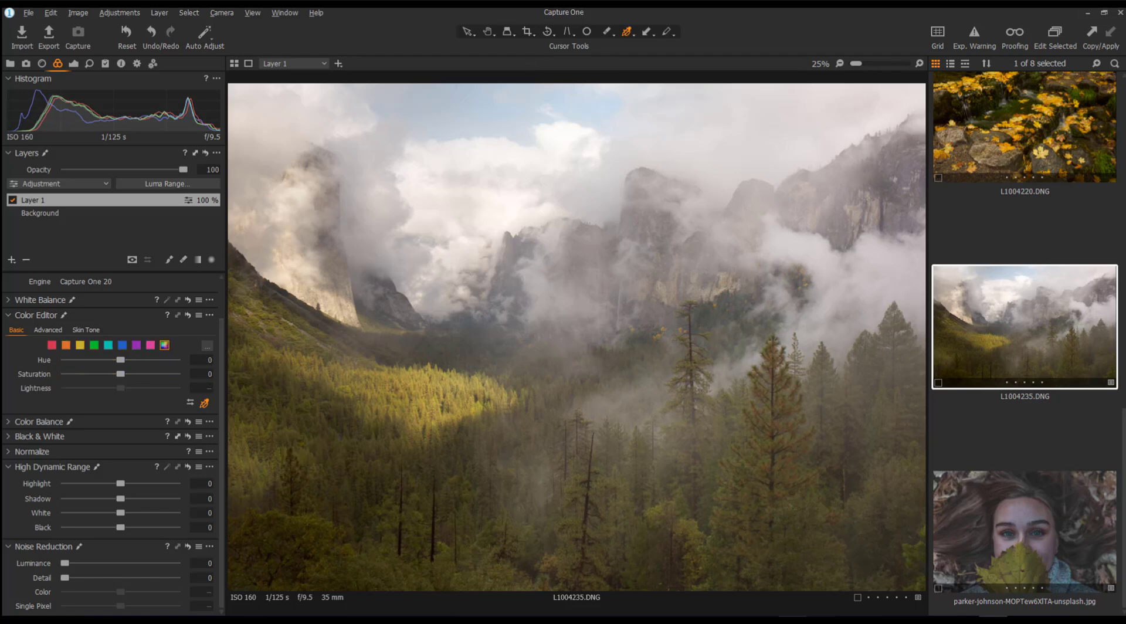
Step: Add a new adjustment layer to _MG_0008.JPG, brush a mask outline around the man's face and fill it
left_click(1057, 548)
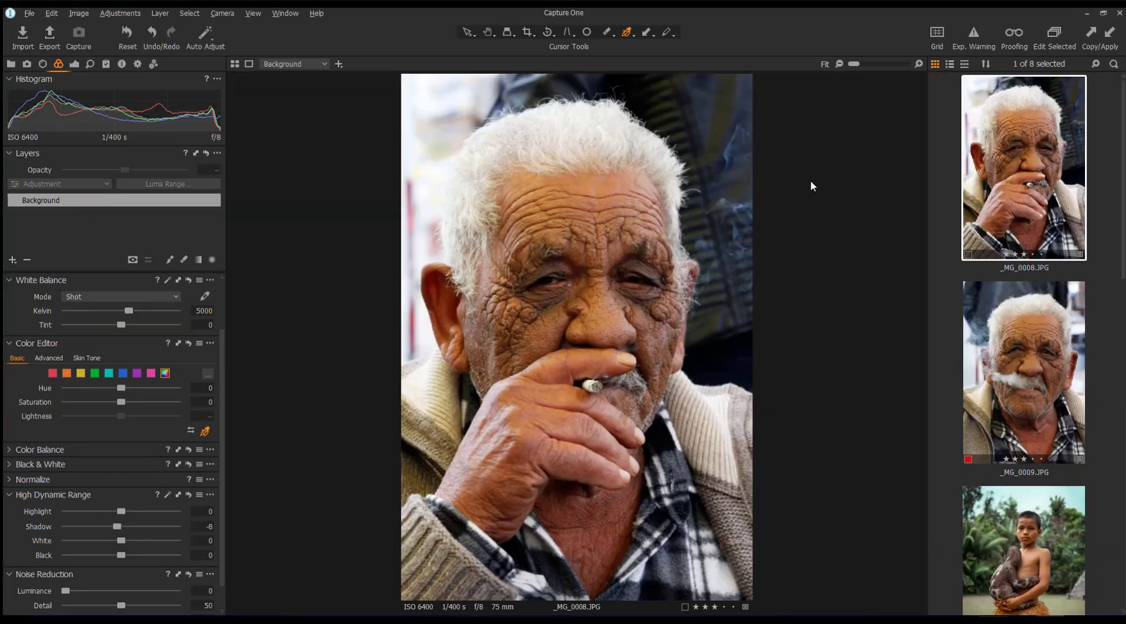
left_click(11, 260)
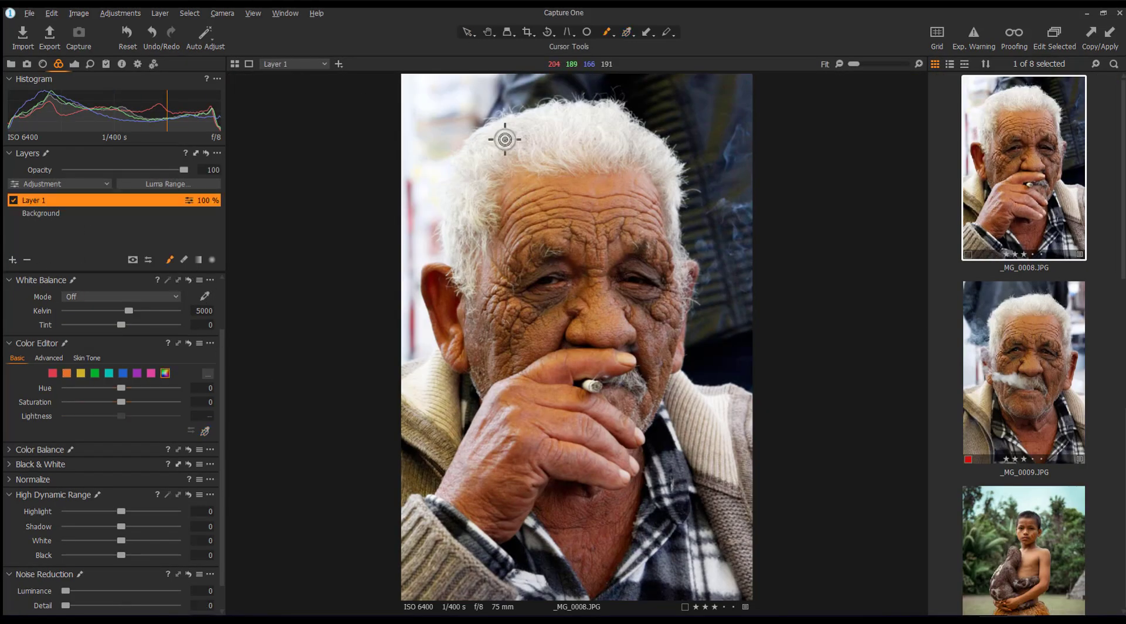
mouse_move(499, 179)
left_mouse_down()
mouse_move(431, 267)
mouse_move(461, 333)
mouse_move(560, 348)
mouse_move(643, 422)
mouse_move(695, 258)
mouse_move(495, 176)
left_mouse_up()
right_click(168, 202)
left_click(87, 237)
Step: Erase the Layer 1 mask from the raised finger's edge, the background beside the face and the hair at the temple
scroll(587, 364, "up", 3)
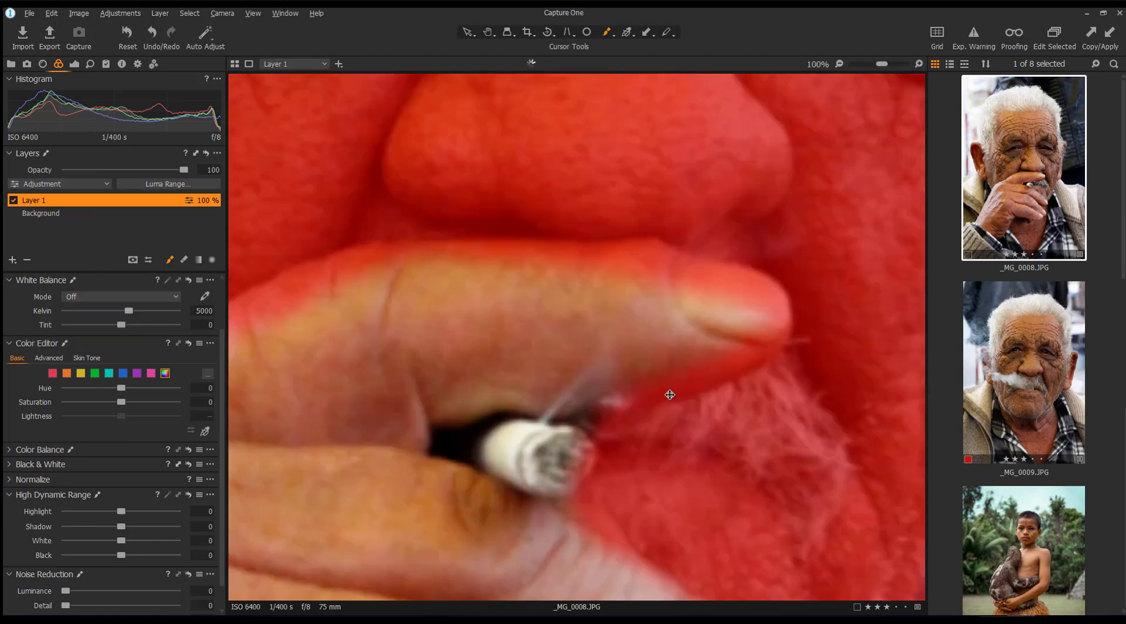
left_click_drag(794, 376, 716, 403)
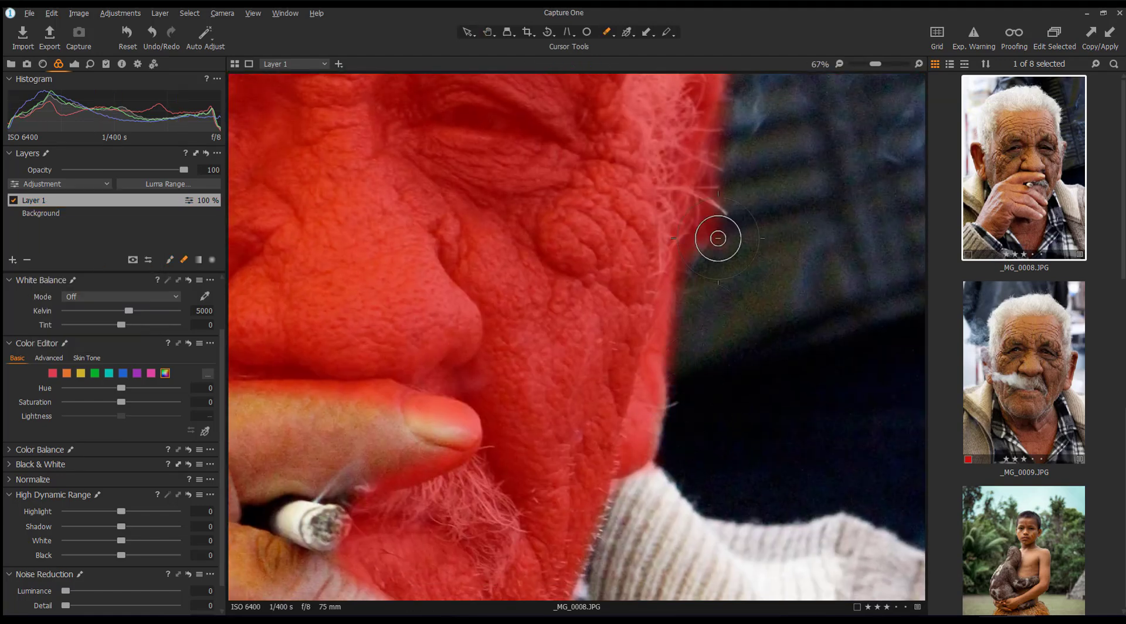
scroll(717, 235, "up", 2)
right_click(666, 261)
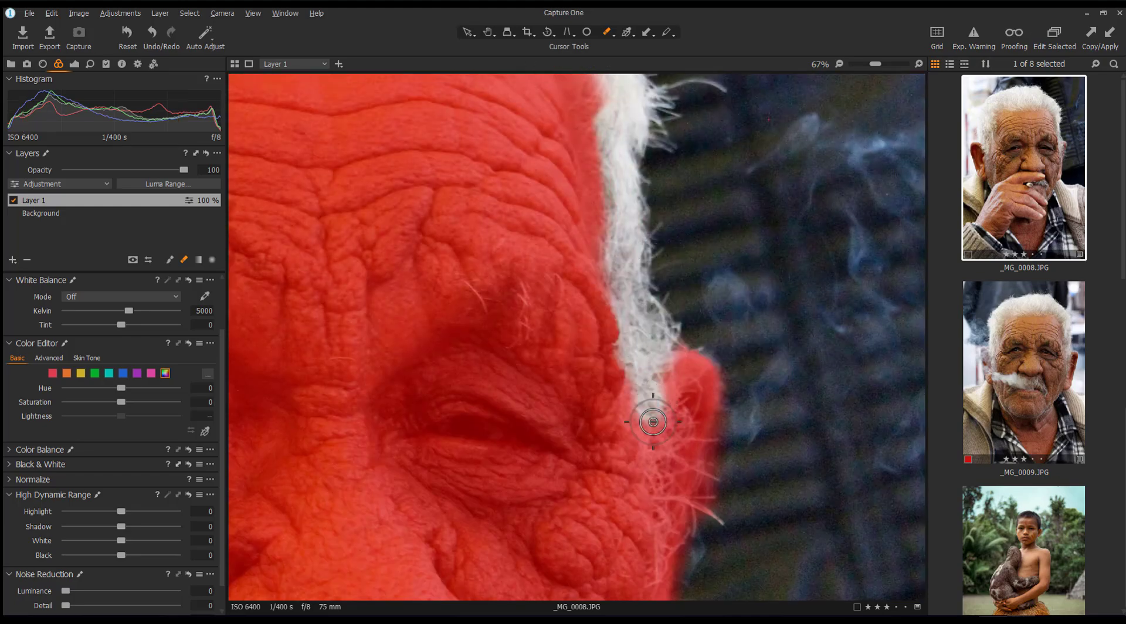
Step: Erase the Layer 1 mask from both eyes, both eyebrows and the background along the outer edge of the ear
left_click_drag(531, 270, 528, 326)
scroll(489, 406, "up", 2)
scroll(489, 406, "down", 2)
scroll(668, 442, "up", 2)
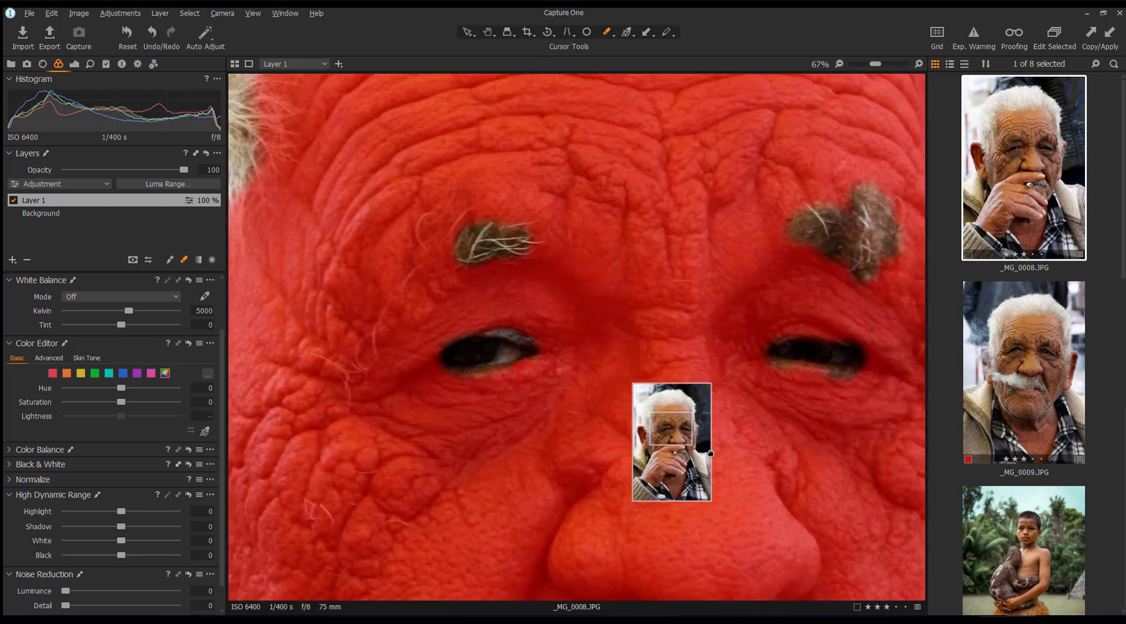
mouse_move(492, 391)
left_mouse_down()
mouse_move(438, 351)
mouse_move(628, 347)
mouse_move(698, 370)
left_mouse_up()
scroll(698, 369, "up", 2)
left_click_drag(398, 457, 301, 340)
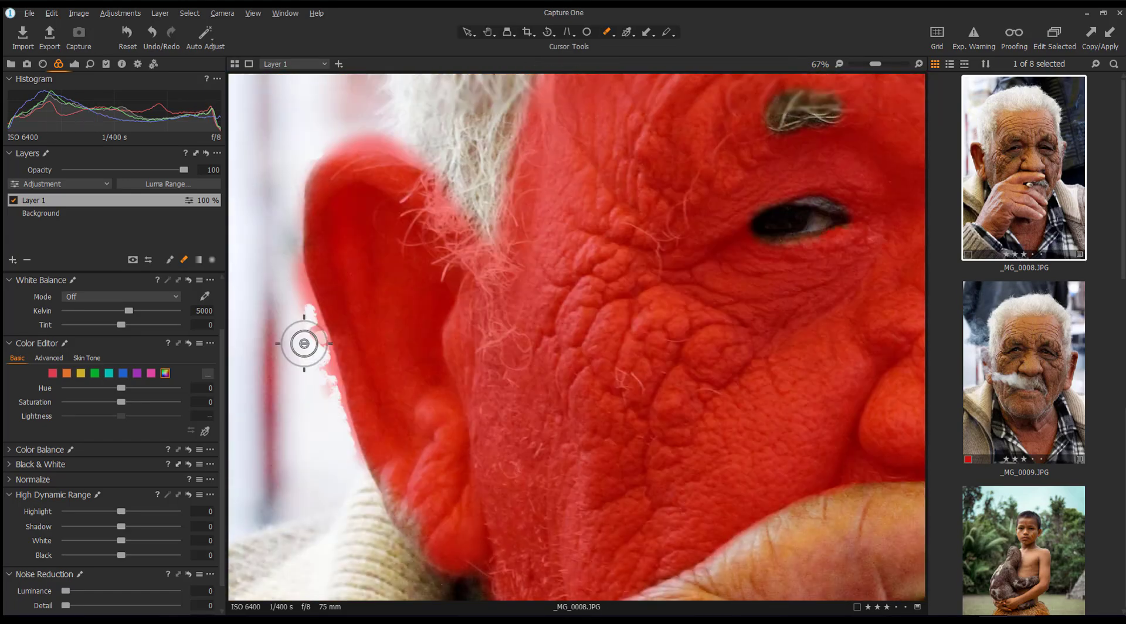
Step: Open the Refine Mask settings for Layer 1 of _MG_0008.JPG
right_click(98, 201)
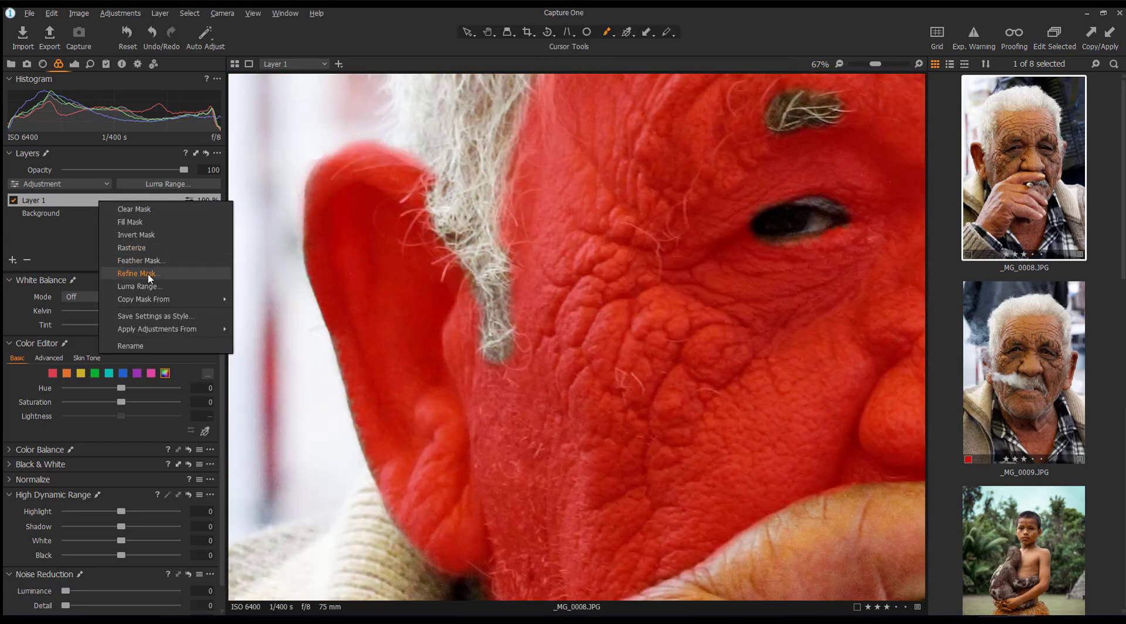
left_click(135, 271)
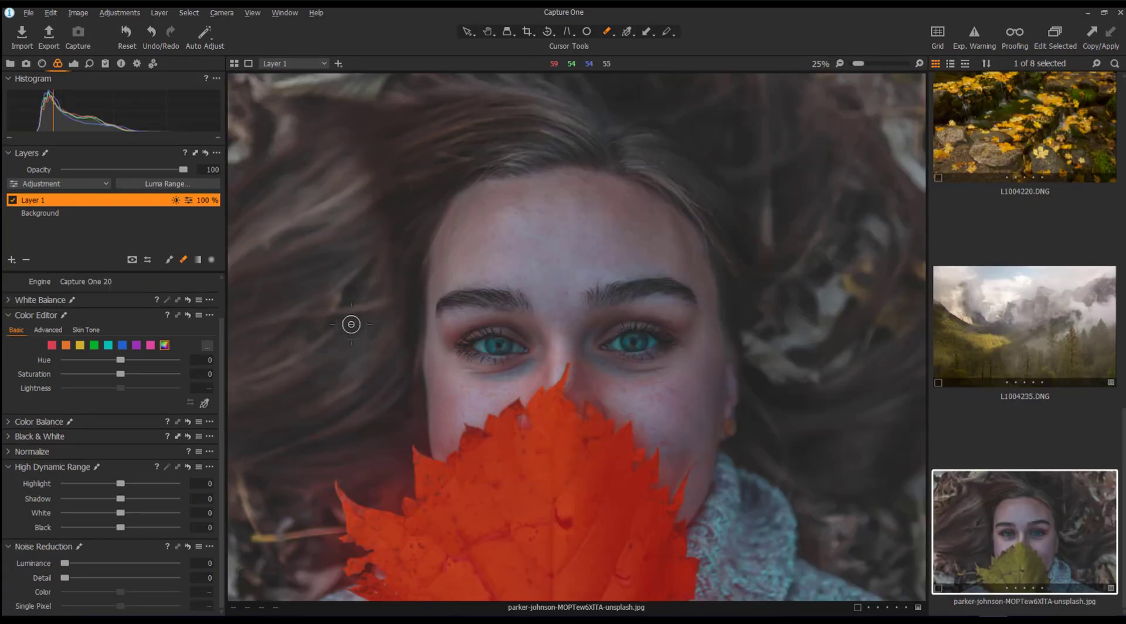
Step: Adjust the eraser's size and erase the Layer 1 mask spill from the hair beside the leaf in the woman's portrait
right_click(372, 423)
left_click_drag(370, 423, 382, 423)
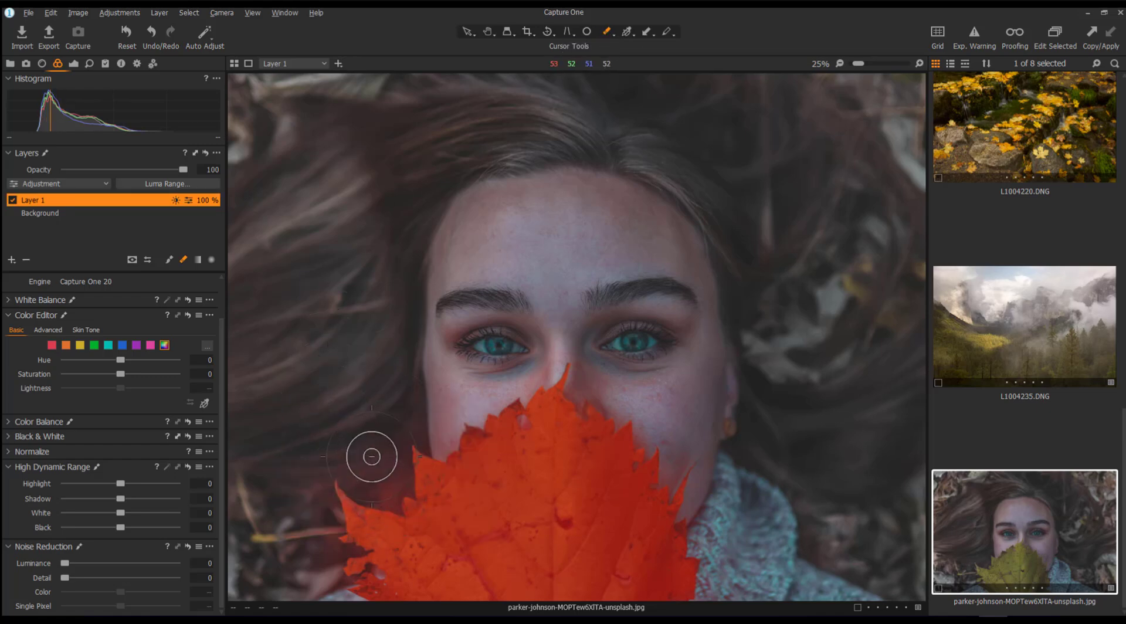
mouse_move(351, 429)
left_mouse_down()
mouse_move(388, 488)
mouse_move(371, 468)
mouse_move(379, 413)
mouse_move(428, 403)
left_mouse_up()
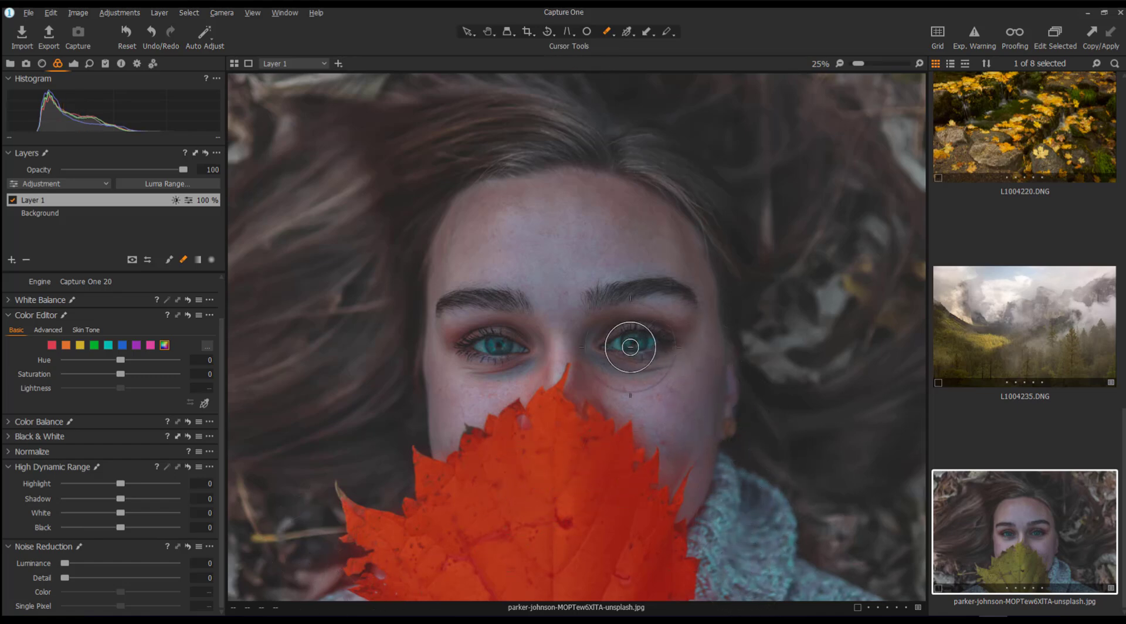
right_click(632, 327)
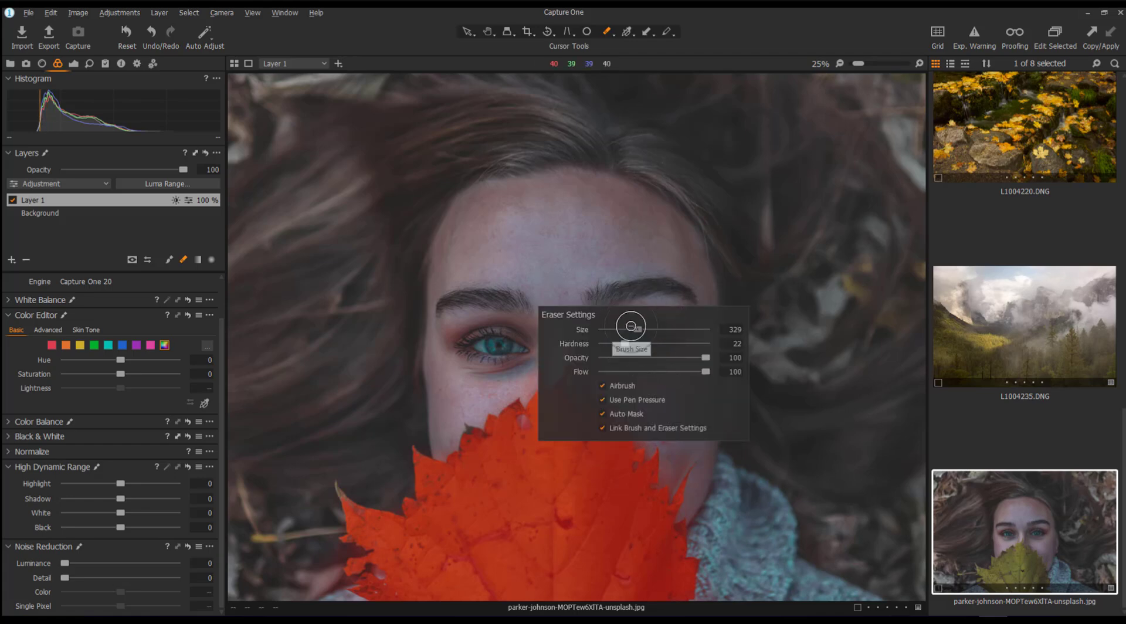
left_click_drag(632, 327, 629, 328)
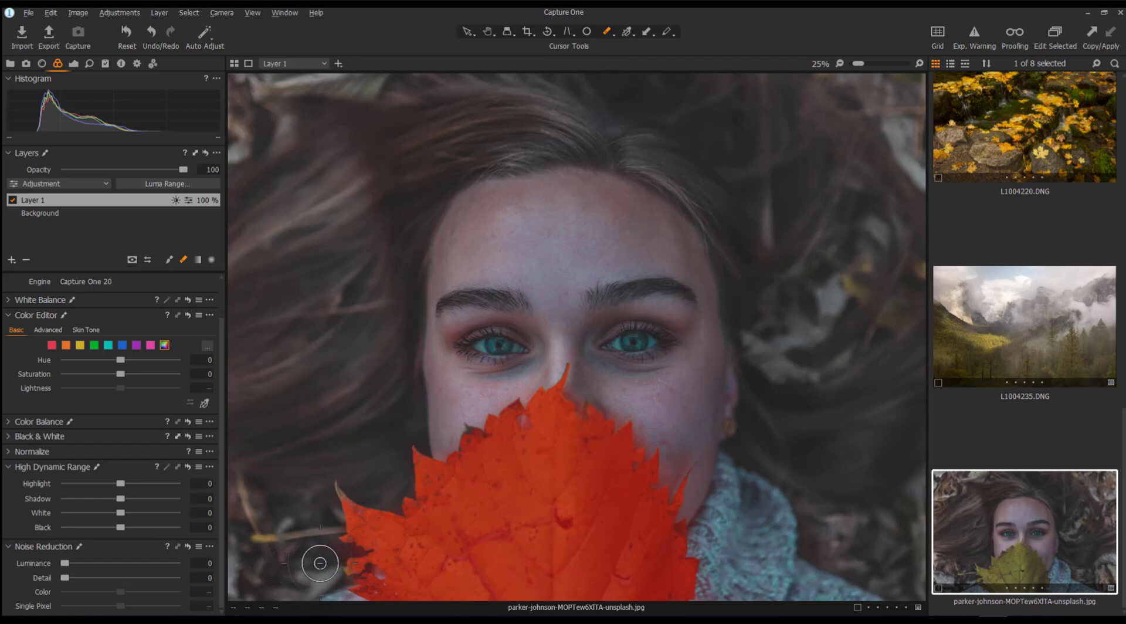
right_click(314, 465)
left_click_drag(329, 469, 312, 468)
Step: Refine the leaf's Layer 1 mask with a radius of 300
right_click(76, 197)
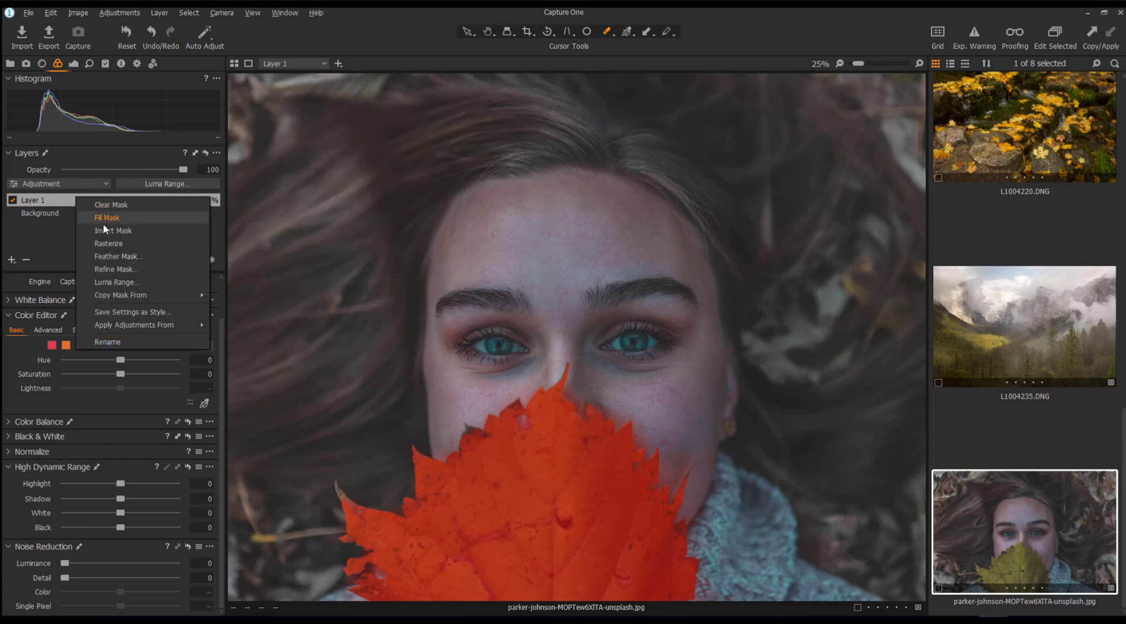
left_click(129, 270)
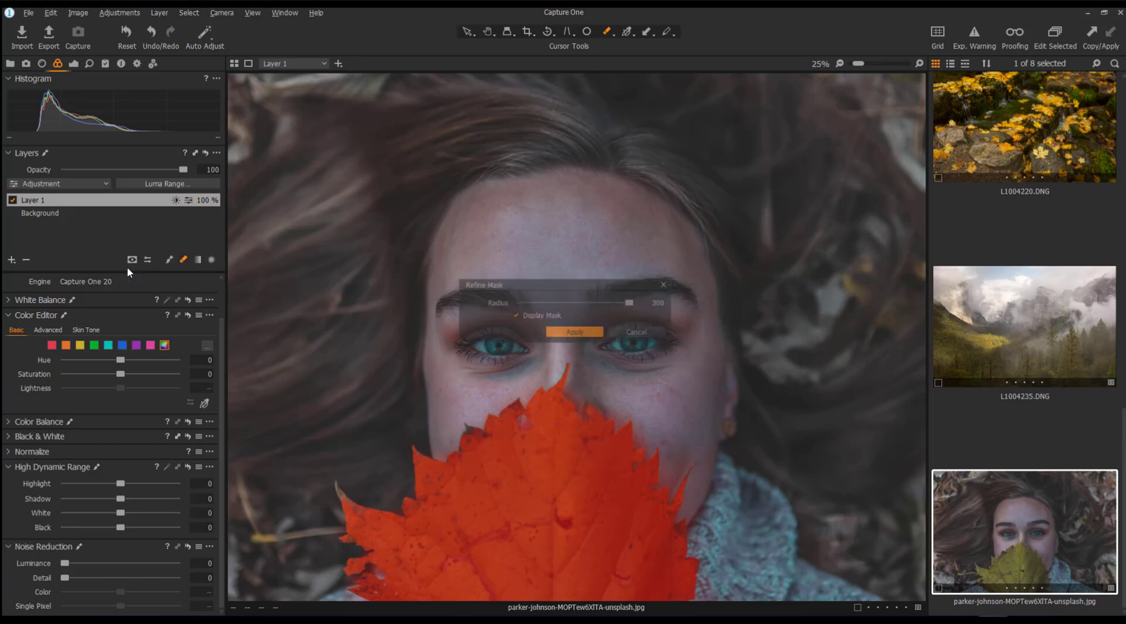
left_click(596, 333)
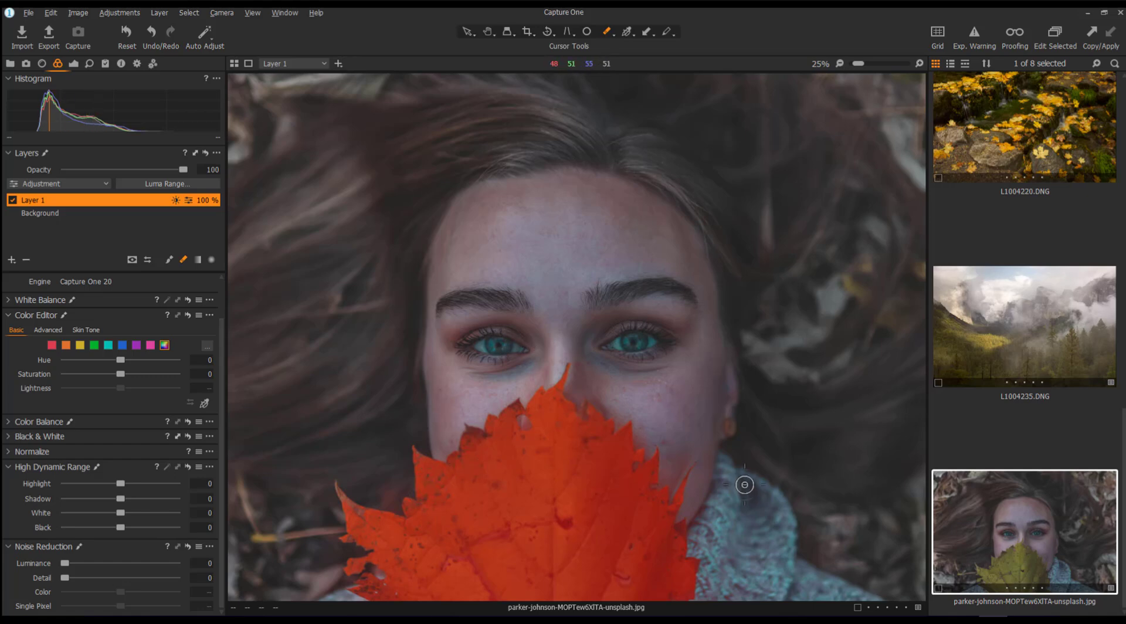
Step: Hide the mask and recolour the leaf bright green with the Direct Color Editor, about hue 21.5 and saturation 71.6
key("m")
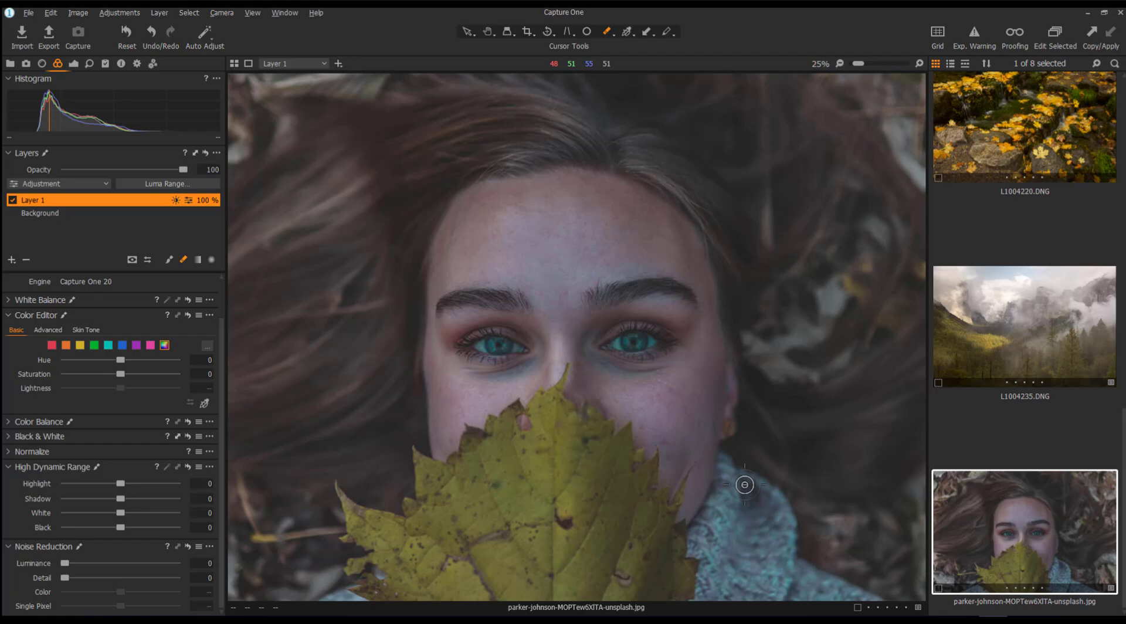
left_click(204, 404)
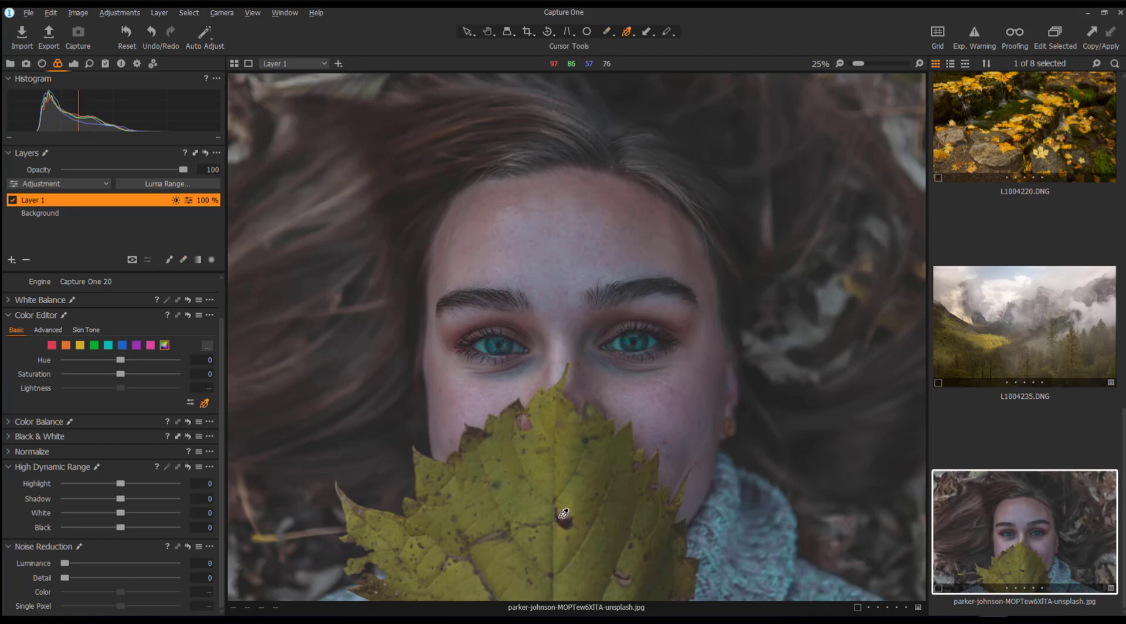
left_click(534, 503)
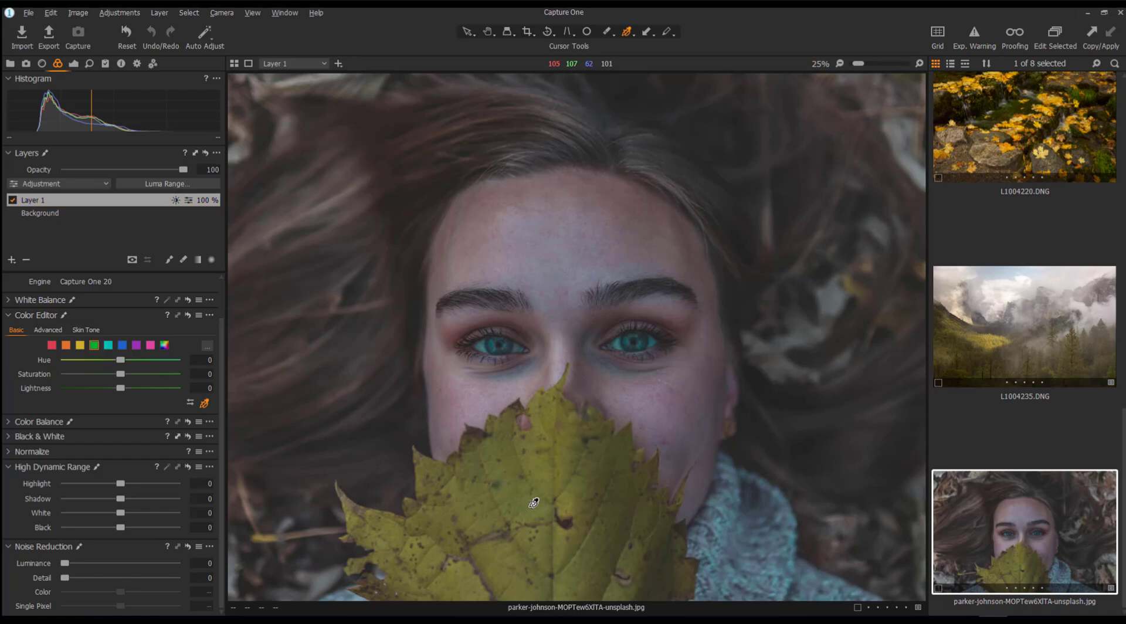
left_click_drag(534, 502, 549, 503)
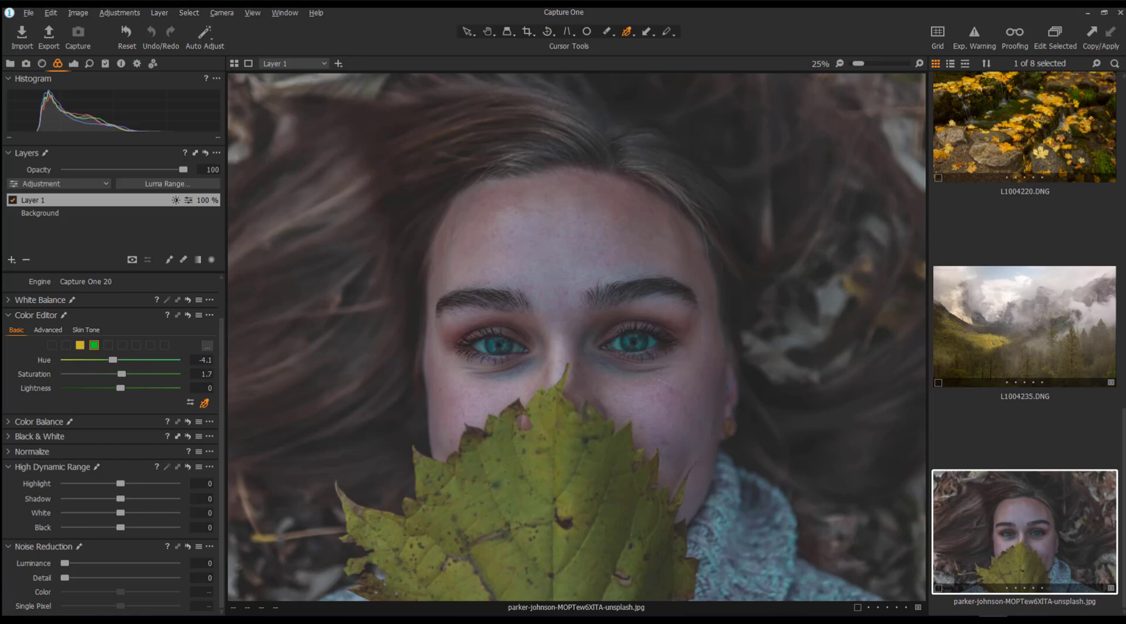
left_click_drag(548, 503, 587, 498)
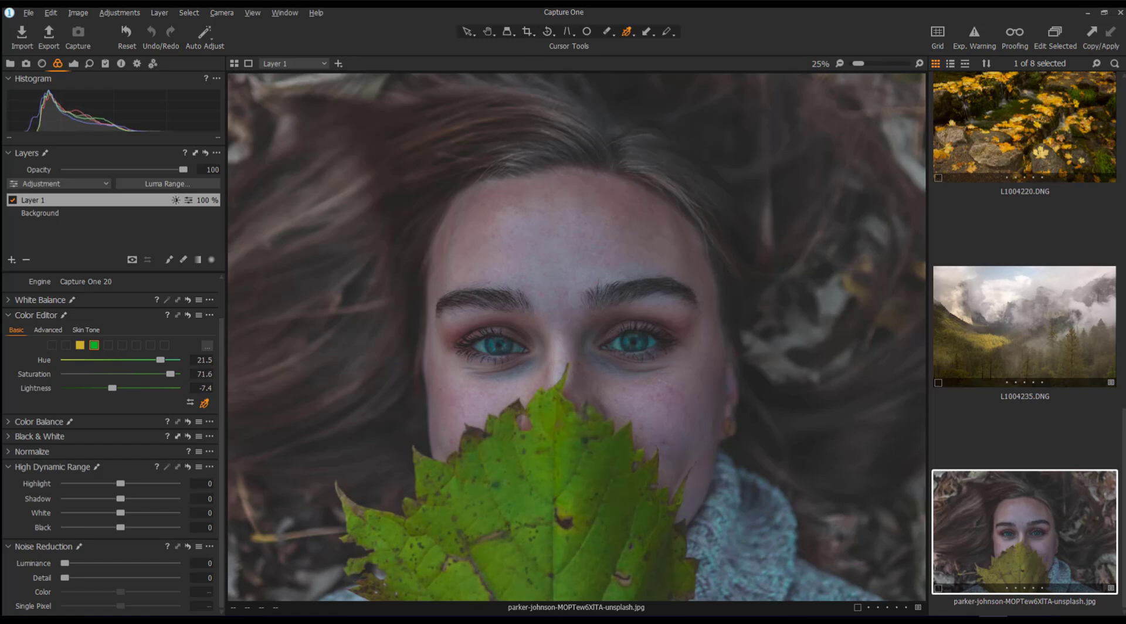
left_click_drag(586, 497, 587, 449)
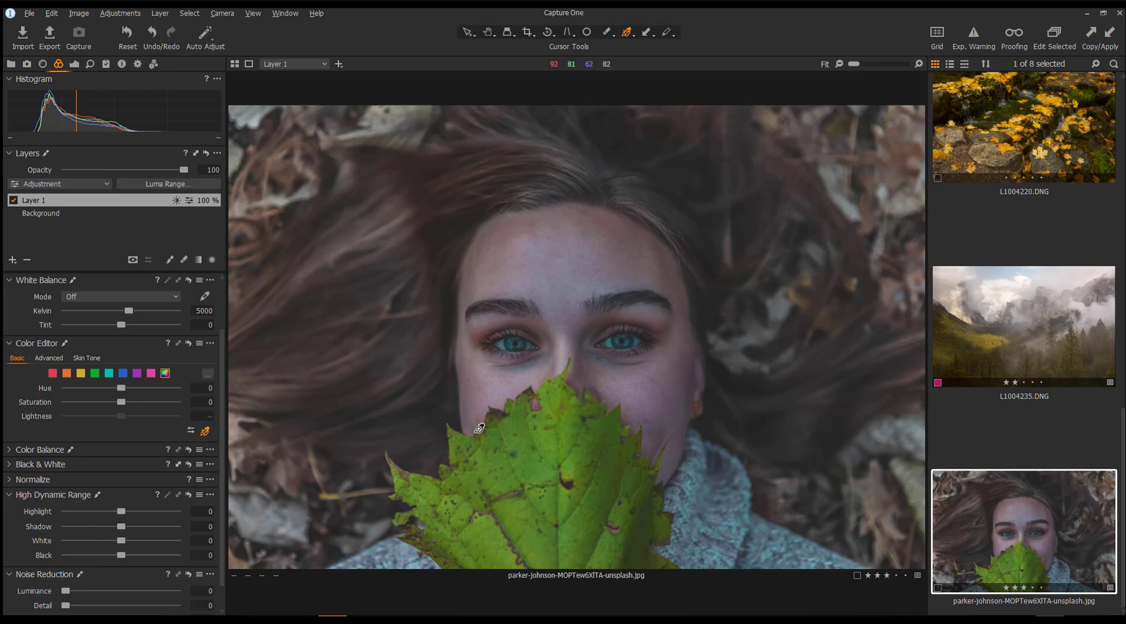
Step: Examine the Direct Color Editor's drag direction options for hue, saturation and lightness
right_click(509, 438)
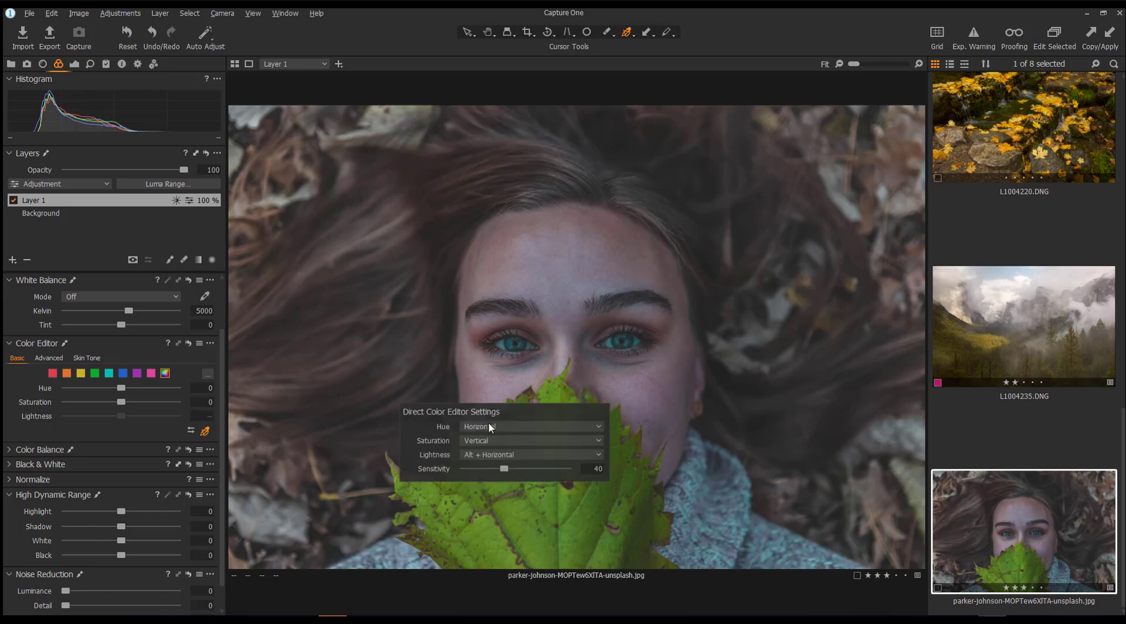
left_click(491, 427)
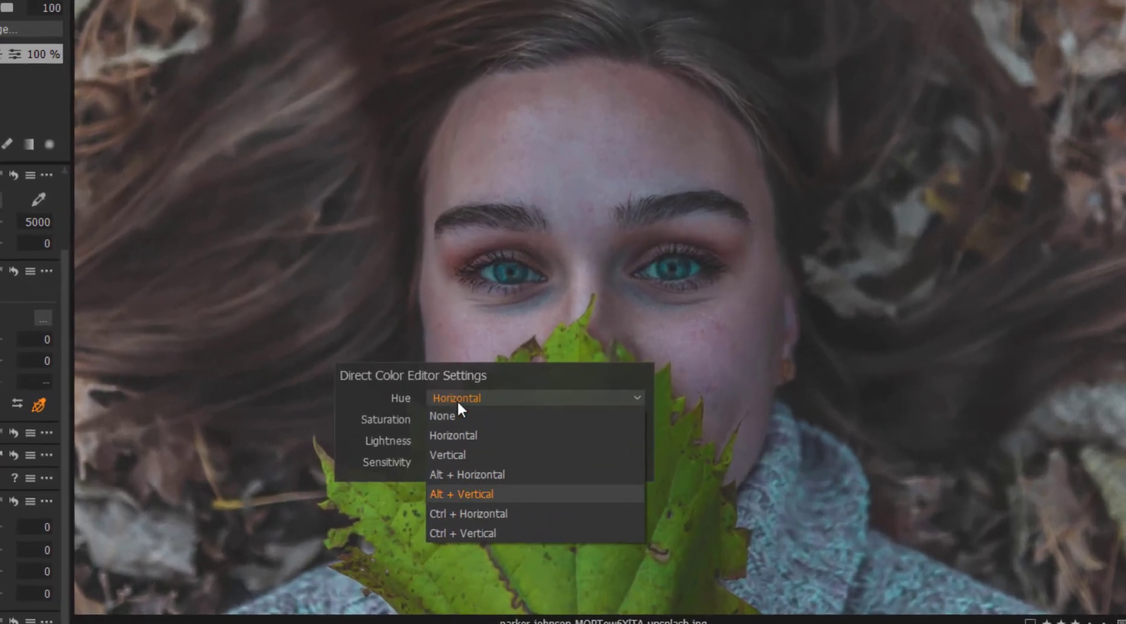
left_click(354, 384)
left_click(474, 418)
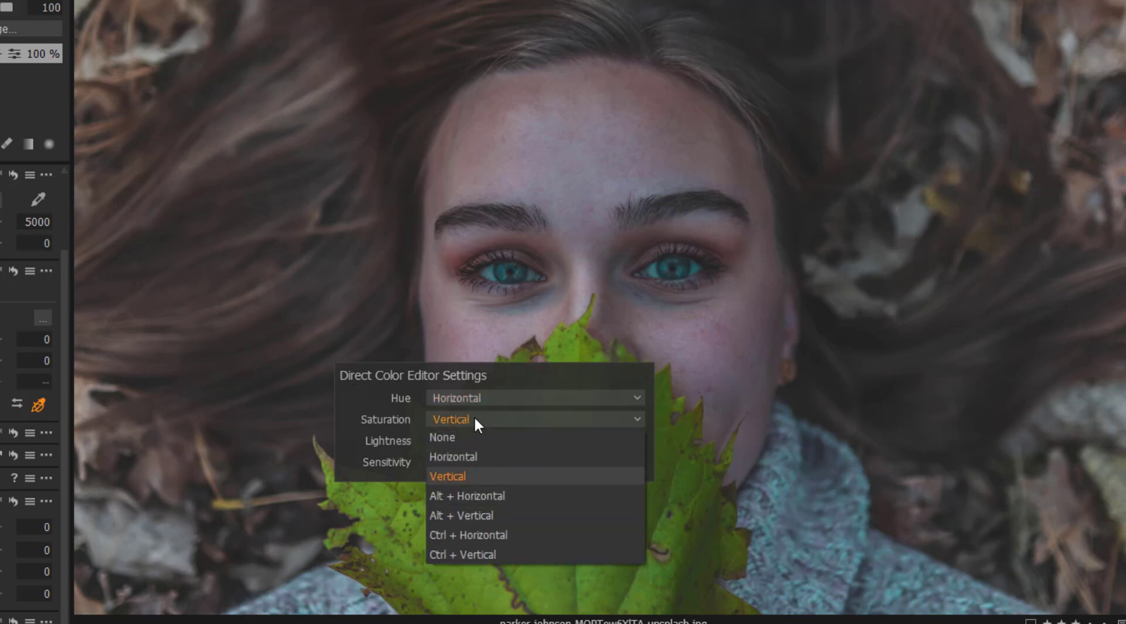
left_click(382, 413)
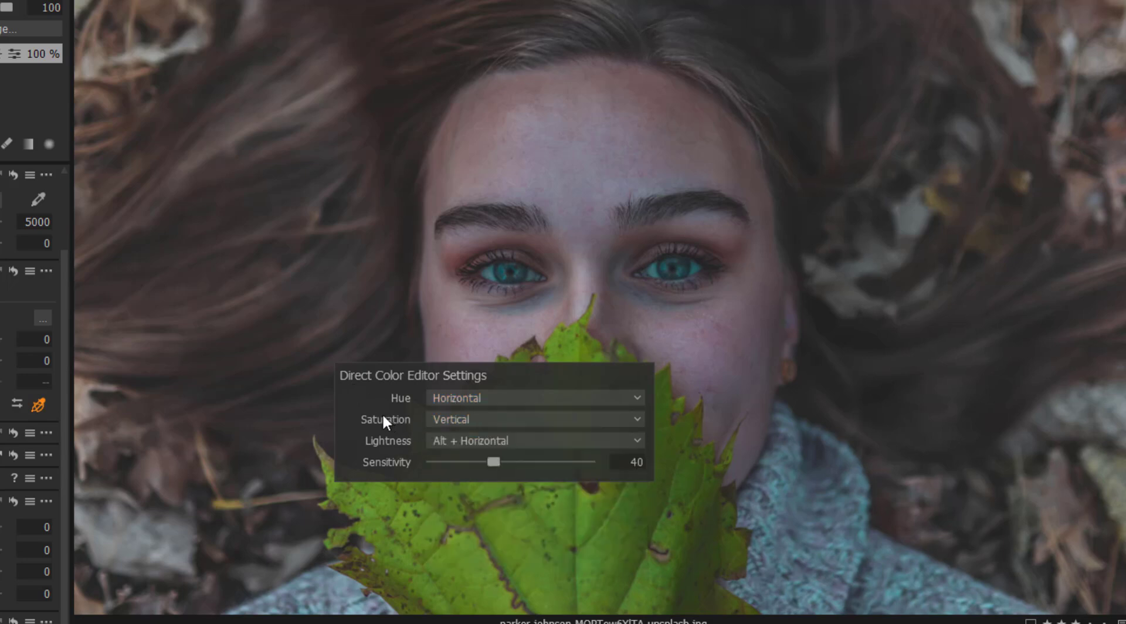
left_click(529, 440)
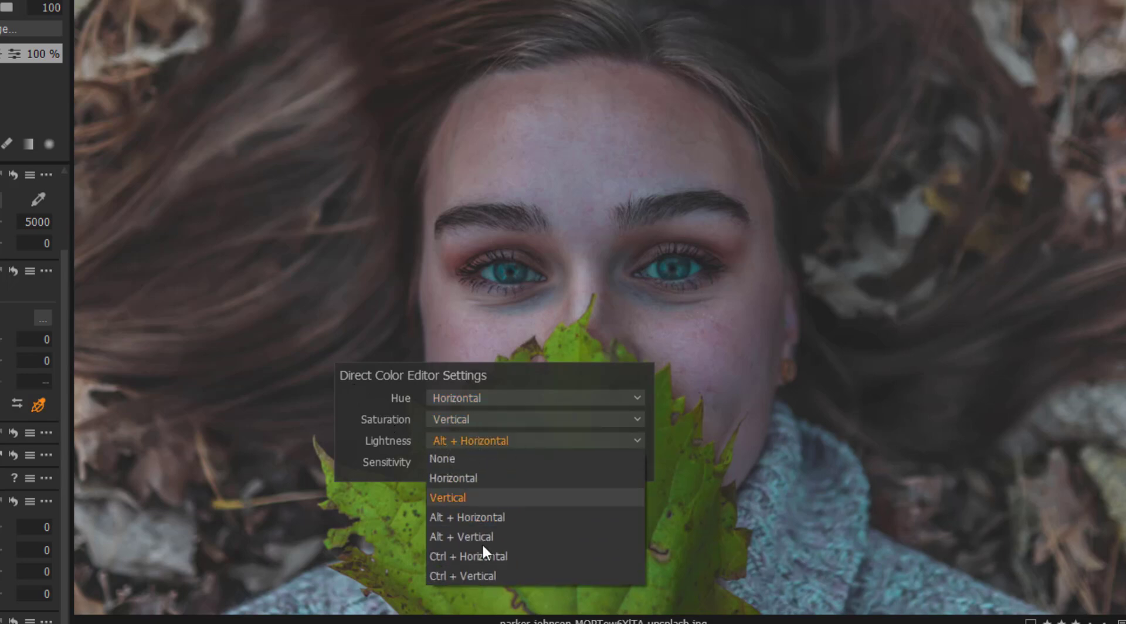
left_click(391, 441)
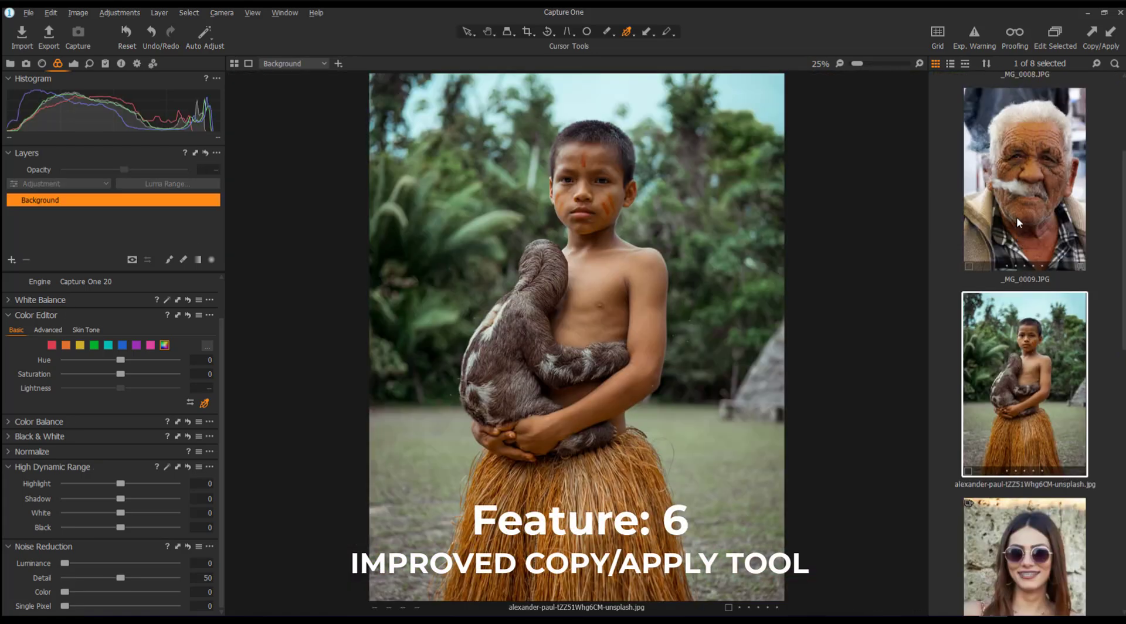
Step: Select the photo _MG_0009.JPG
left_click(1021, 206)
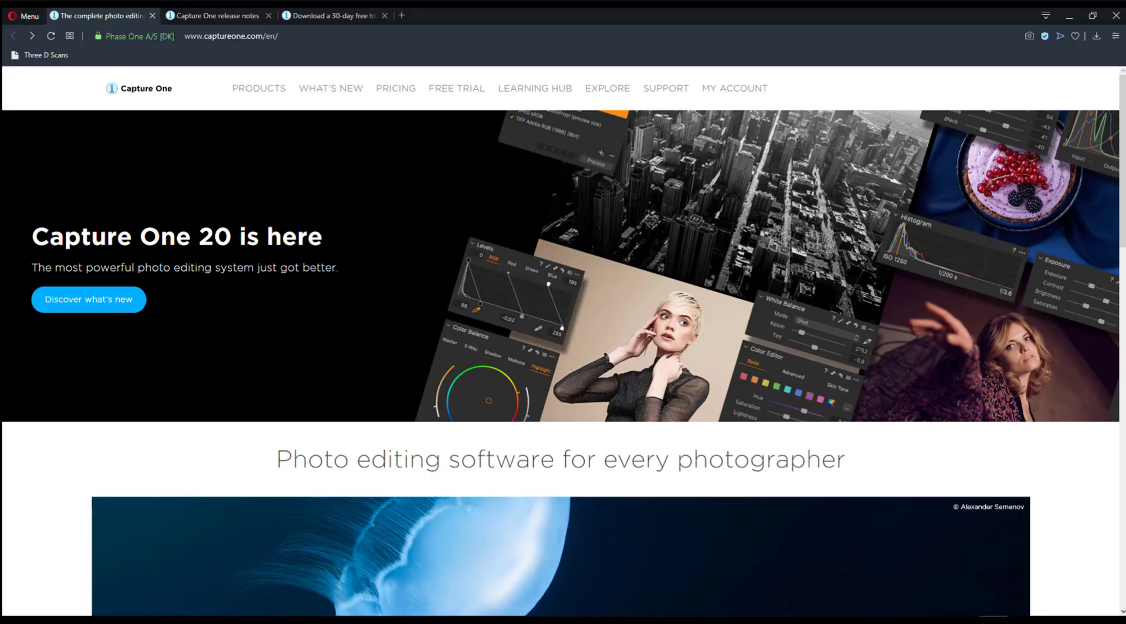
Step: Switch to the web browser and show the Capture One 30-day free trial download page
left_click(324, 18)
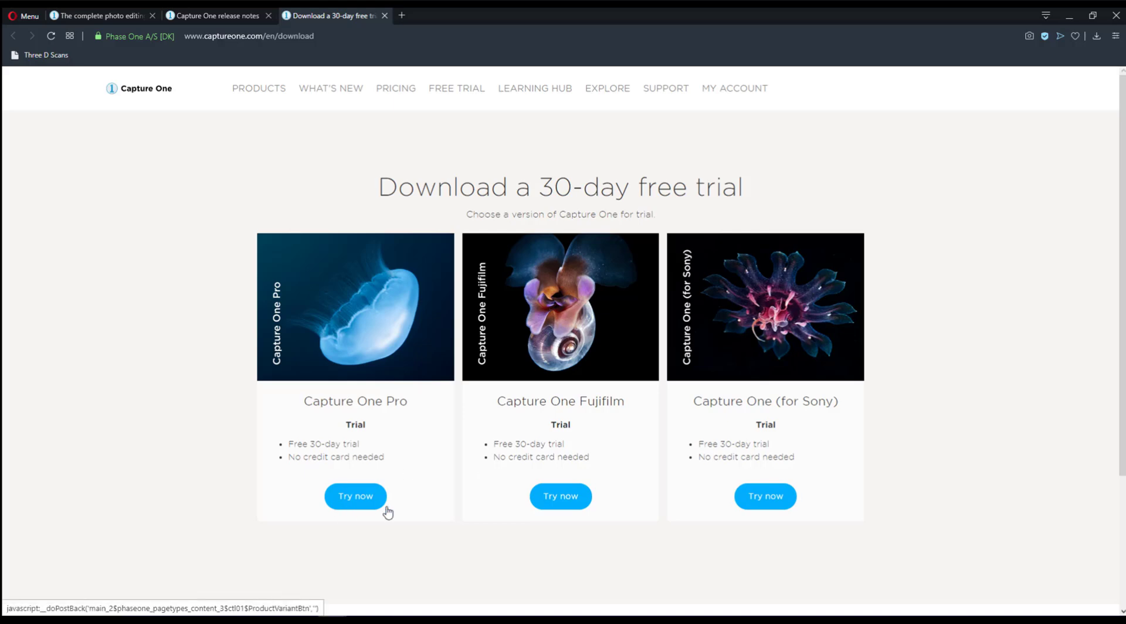